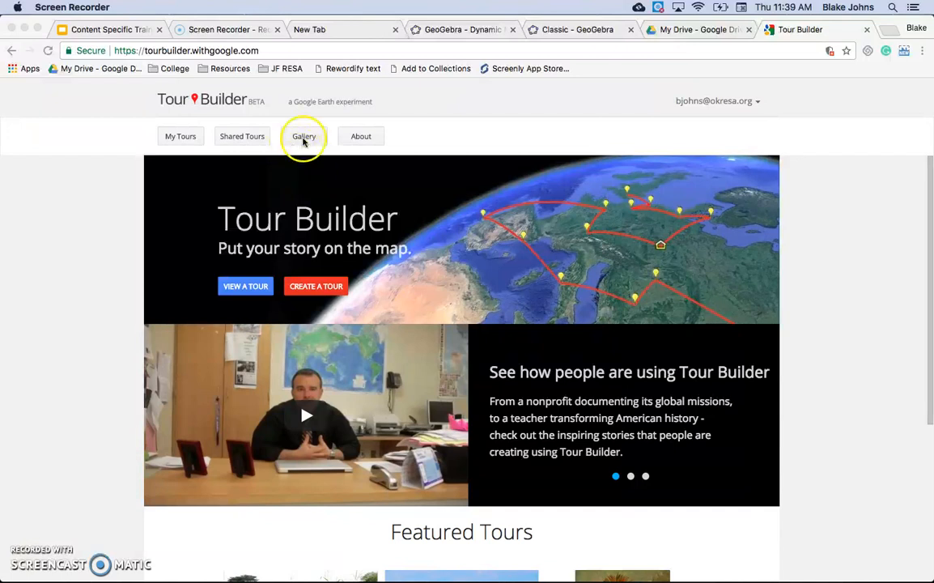
Create a new tour named "American Revolution", leaving the author name blank.
click(319, 288)
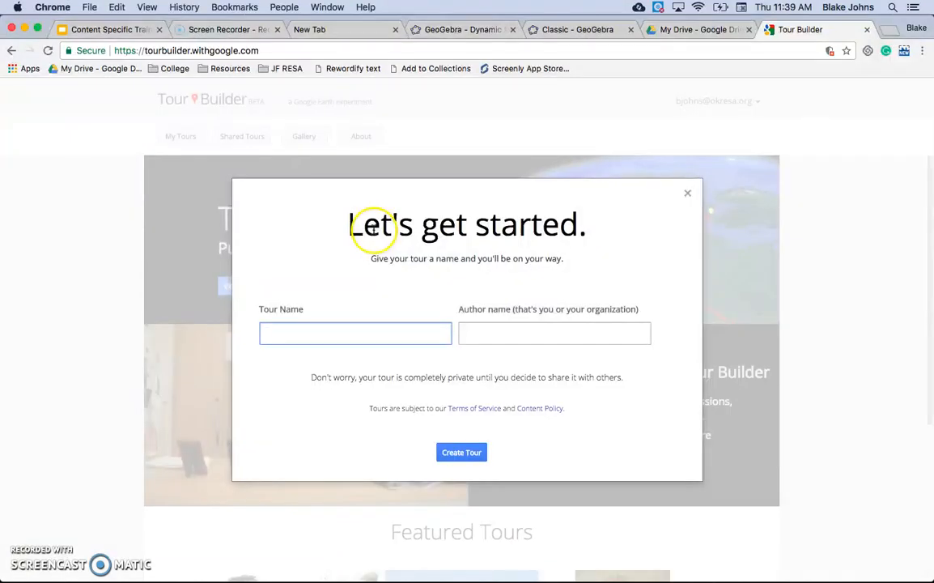
click(349, 337)
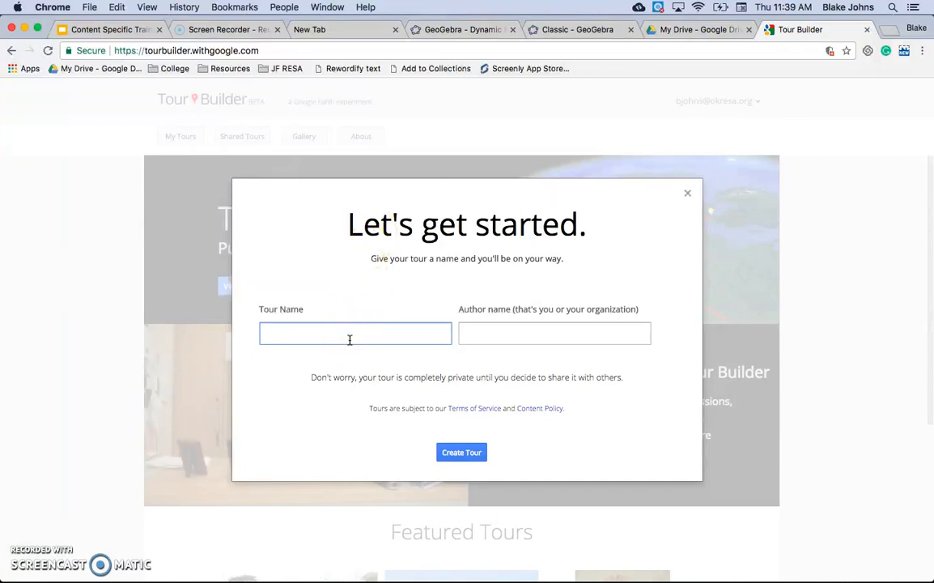
text(American Revolution)
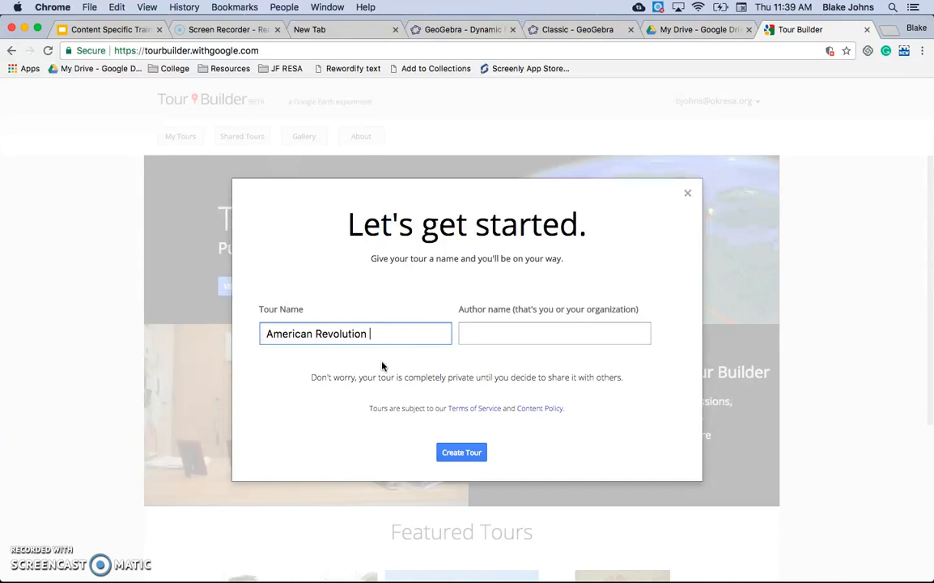
click(463, 456)
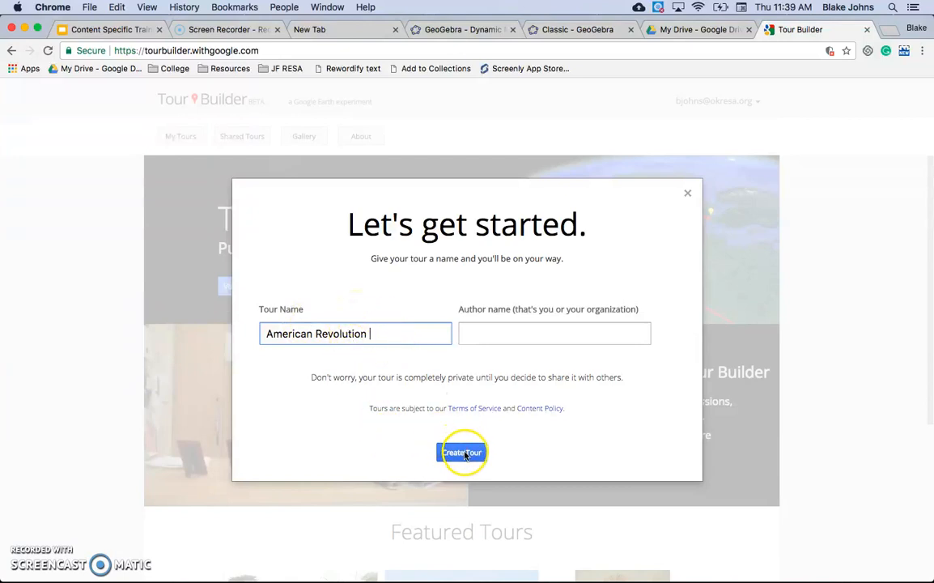
click(466, 453)
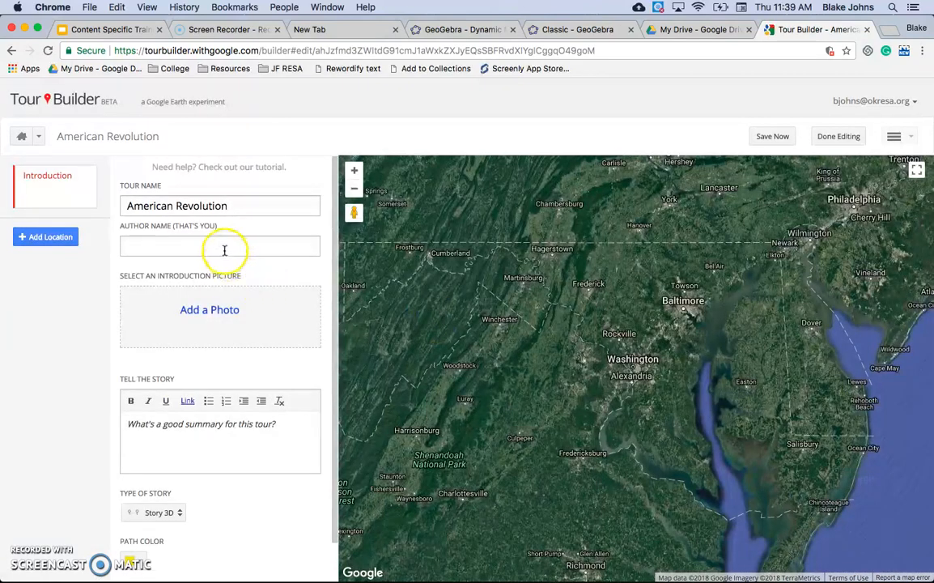
Search the web for "american revolution" images and set the second result, the portrait-format painting, as the tour's introduction picture.
click(234, 312)
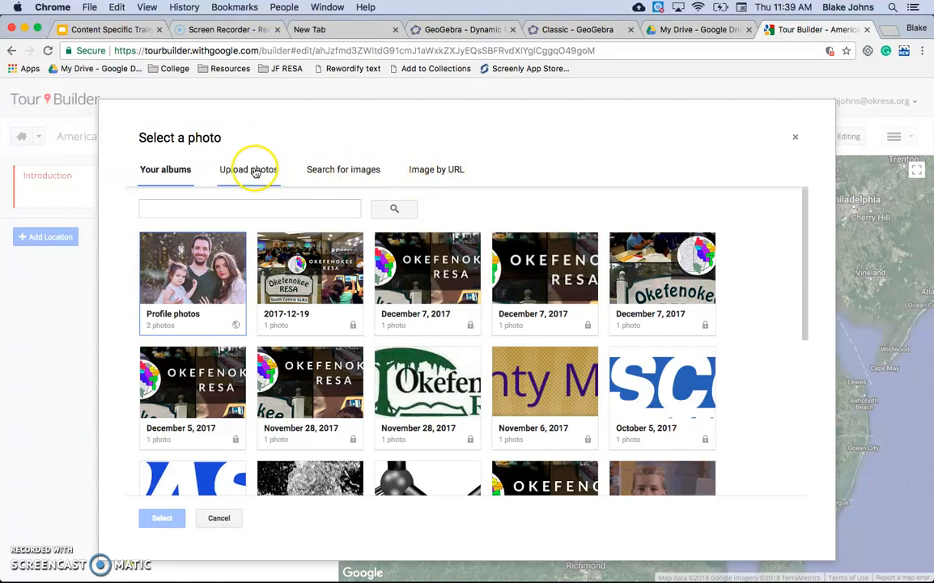
click(350, 179)
click(332, 207)
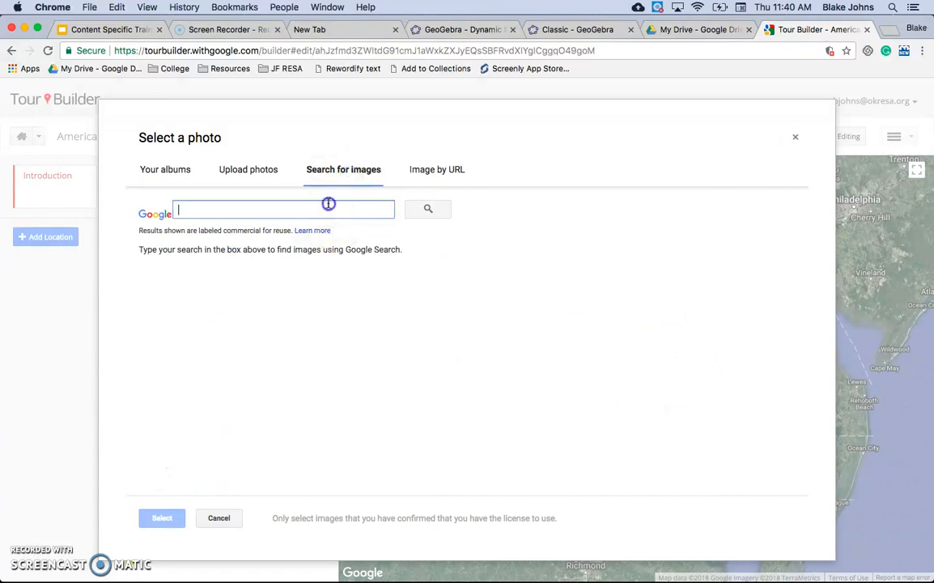
text(am)
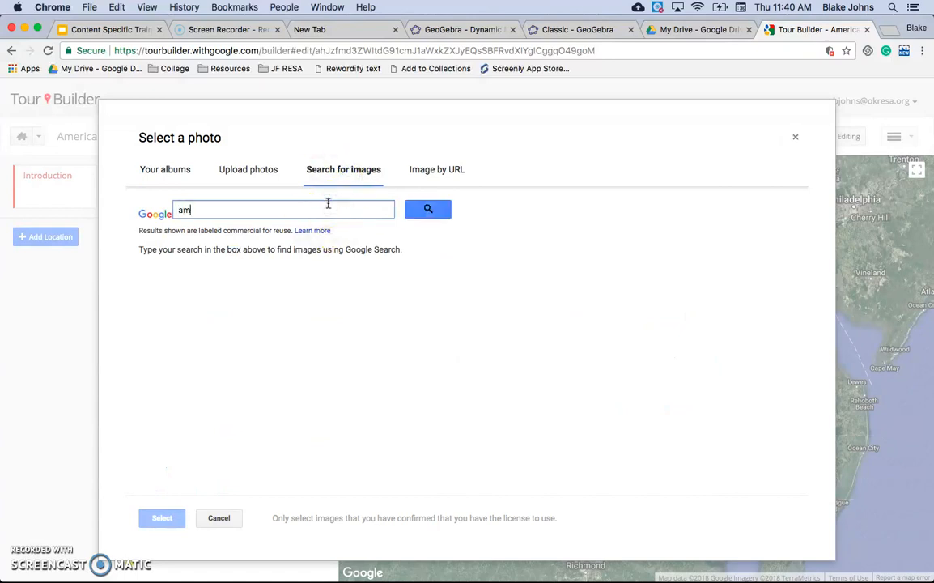
text(erican revolution)
key(Return)
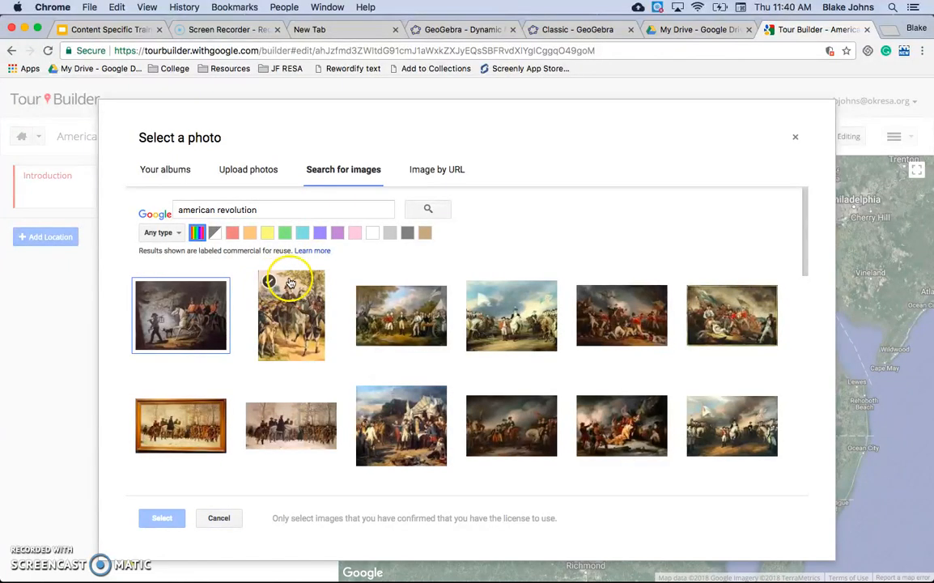
click(269, 283)
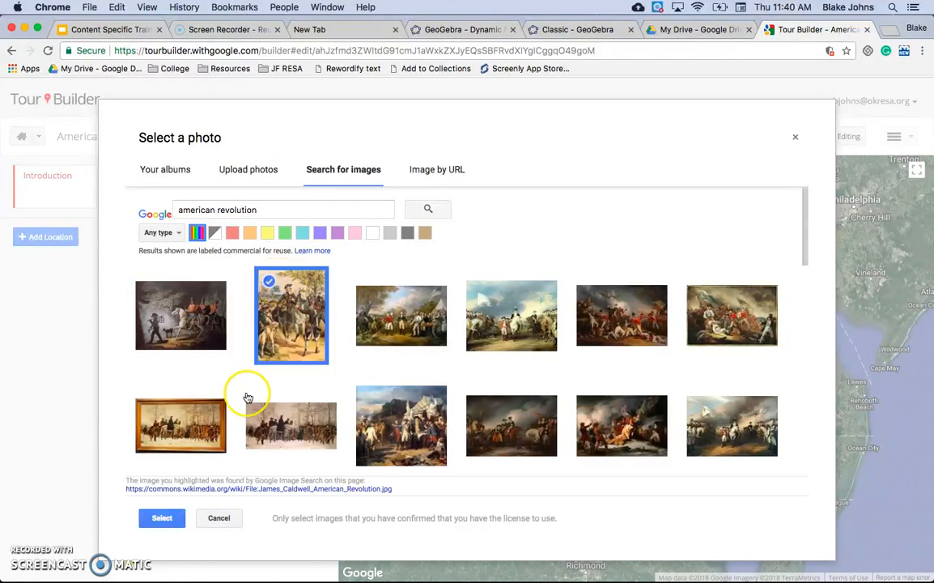
click(166, 520)
Enter "Today we will learn about the american revolution" as the tour's introductory story.
click(168, 429)
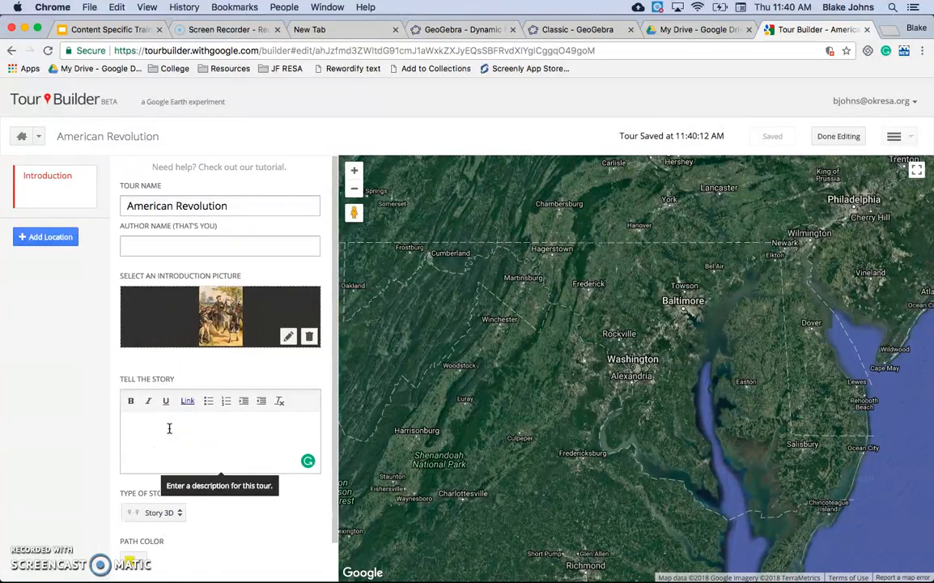
text(Today we)
click(169, 427)
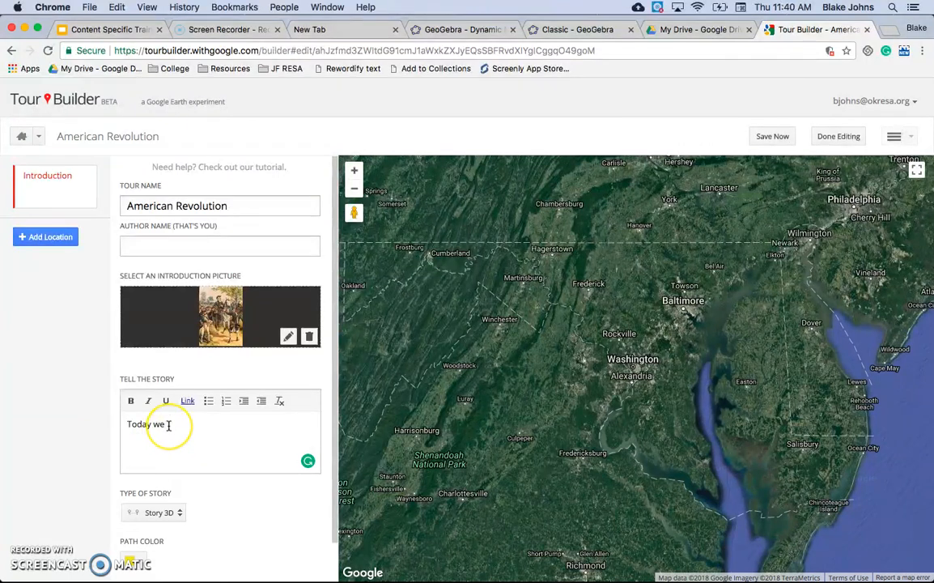
text(will le)
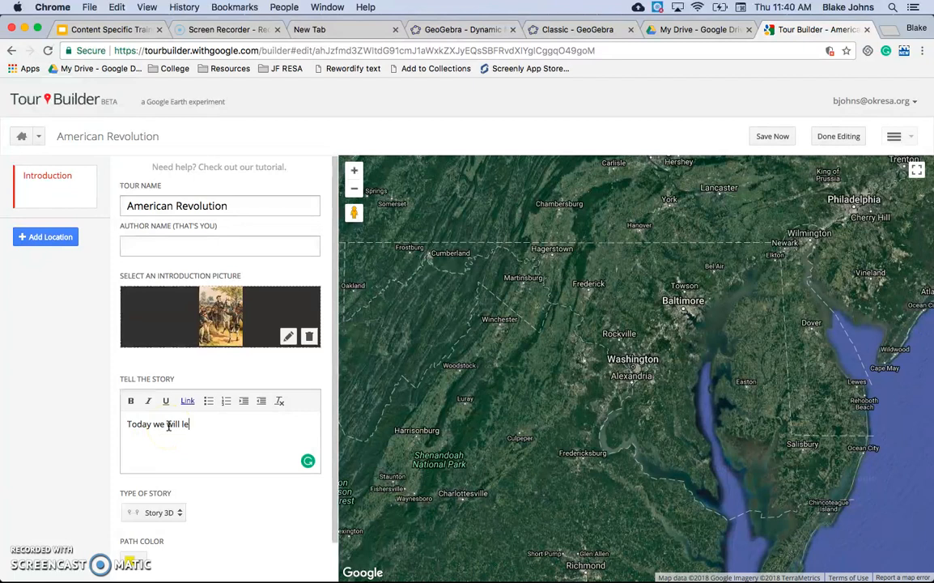
text(arn about the american revolution)
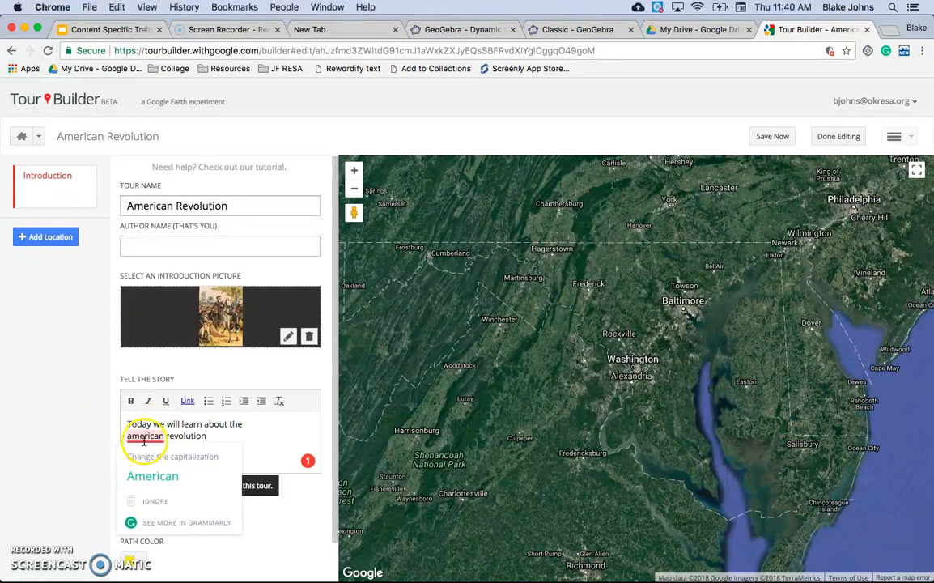
Accept the suggested capitalization corrections "American" and "Revolution" in the story text.
scroll(144, 442, down, 1)
mouse_move(143, 438)
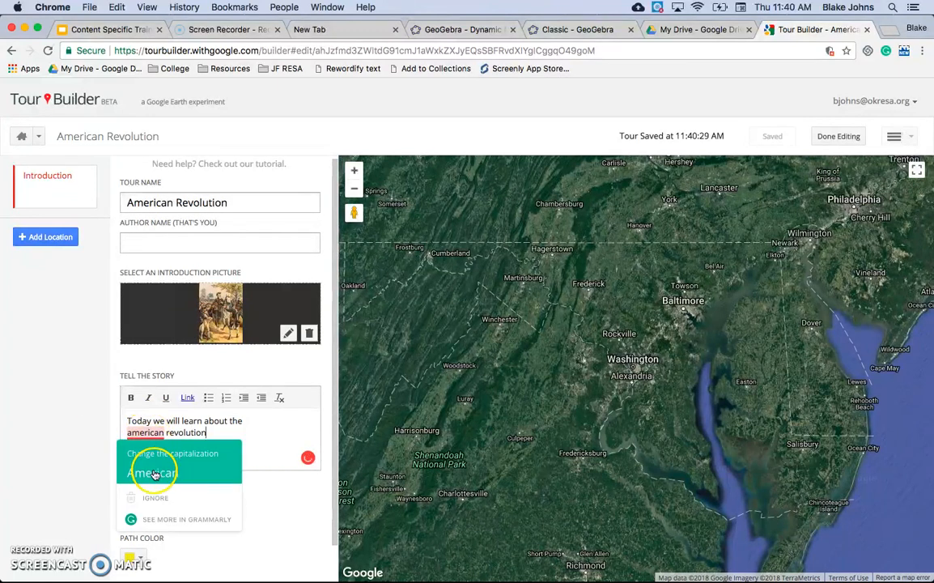
click(152, 464)
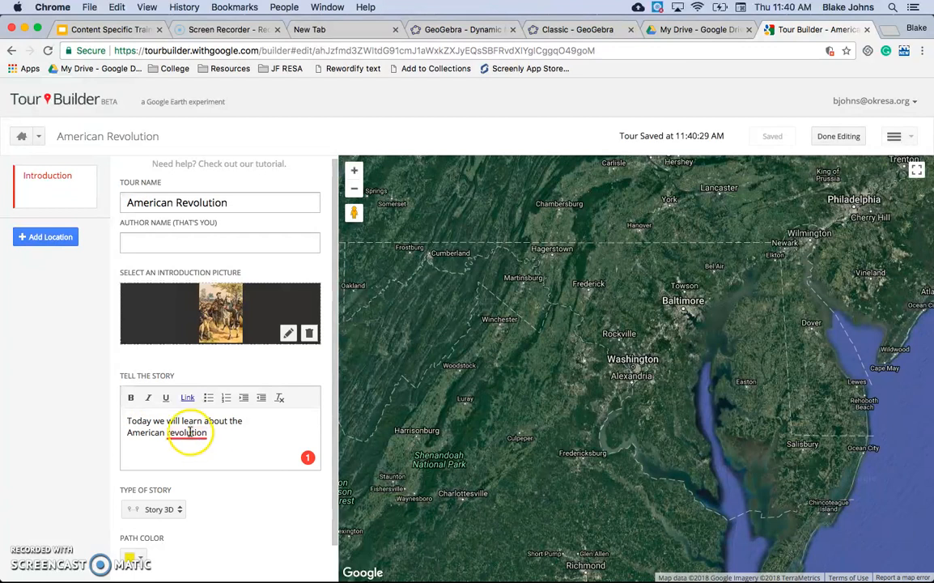
mouse_move(188, 432)
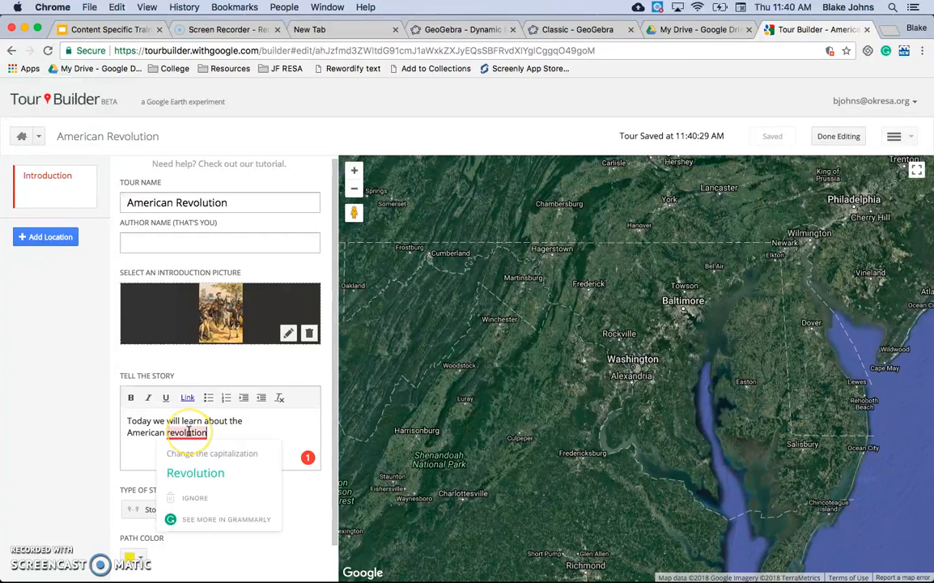
click(195, 473)
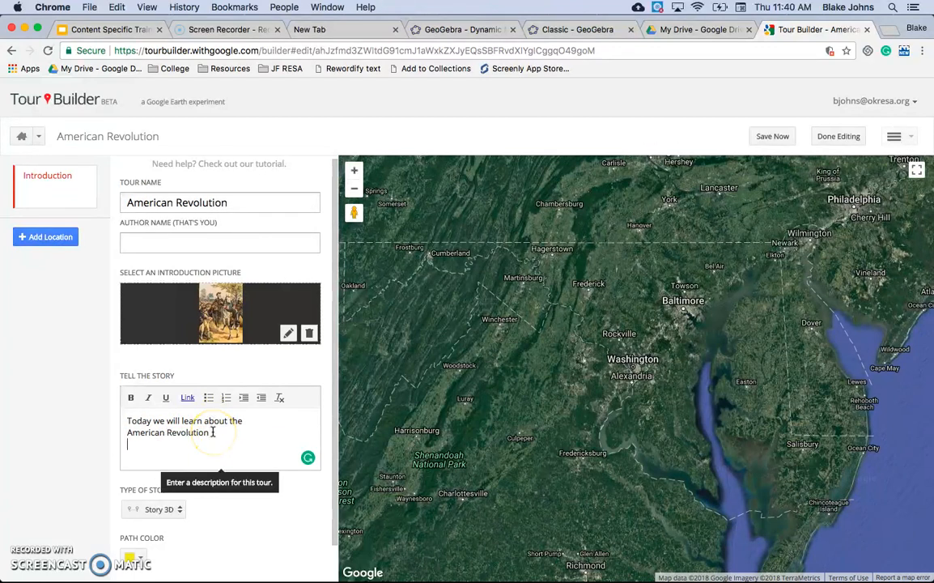
Review the story type options and set the type of story to Disabled.
click(180, 509)
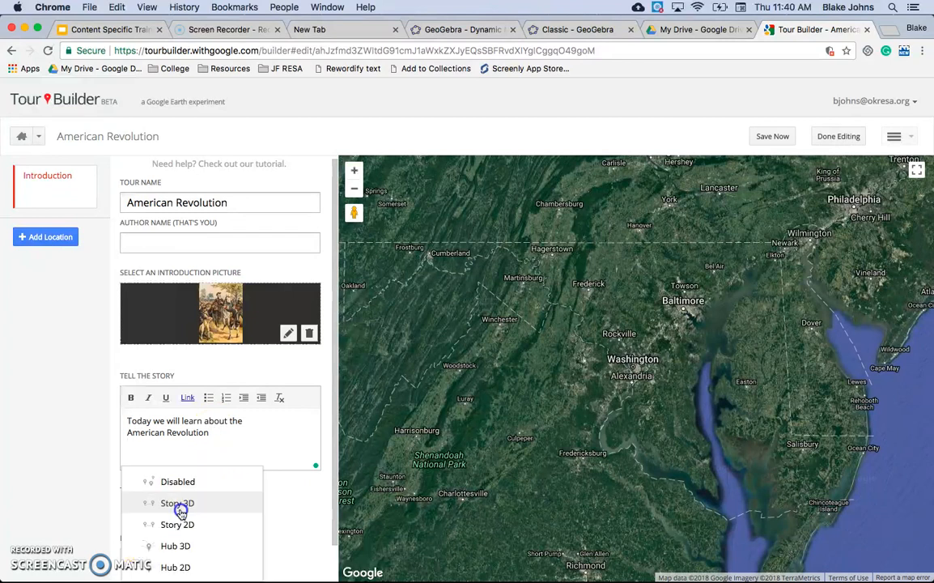
click(267, 514)
click(158, 508)
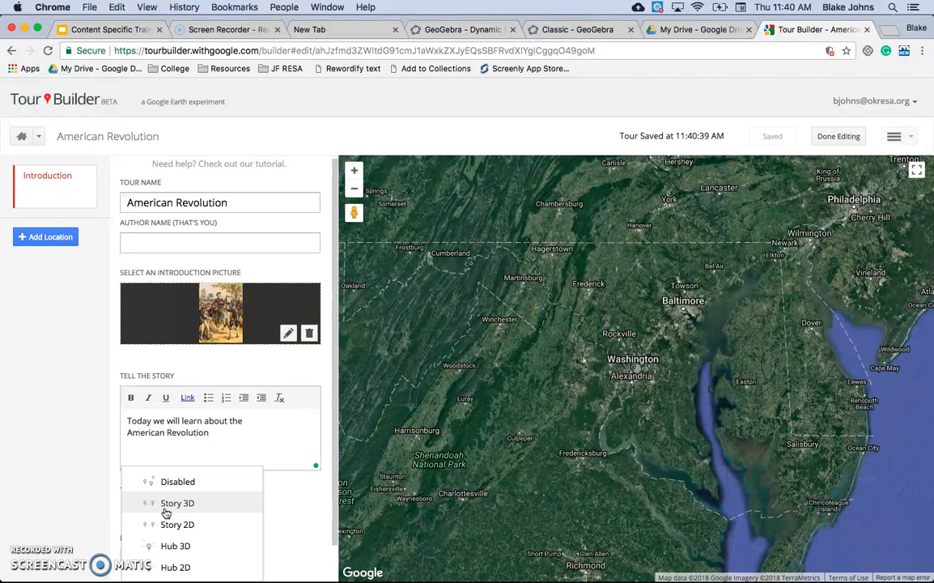
click(180, 482)
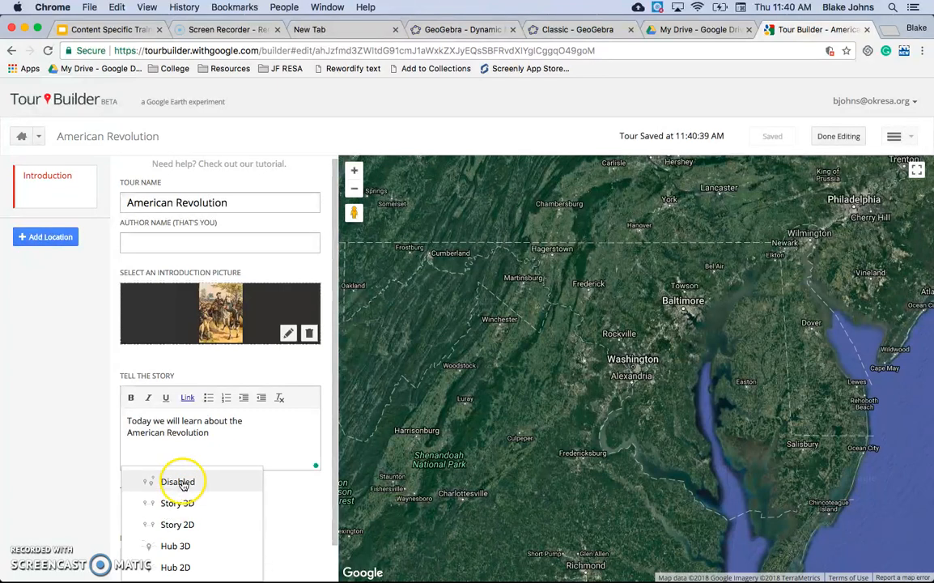
click(160, 483)
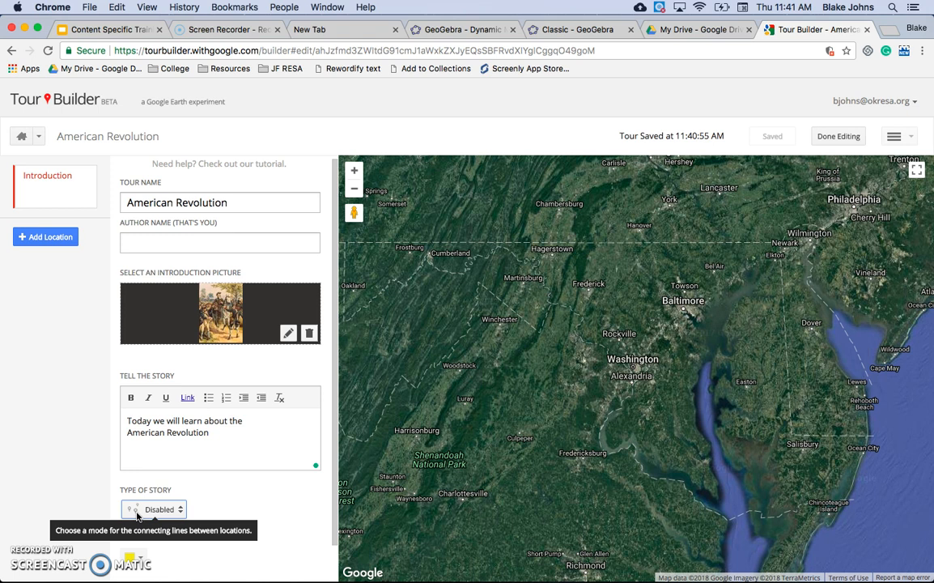
click(214, 440)
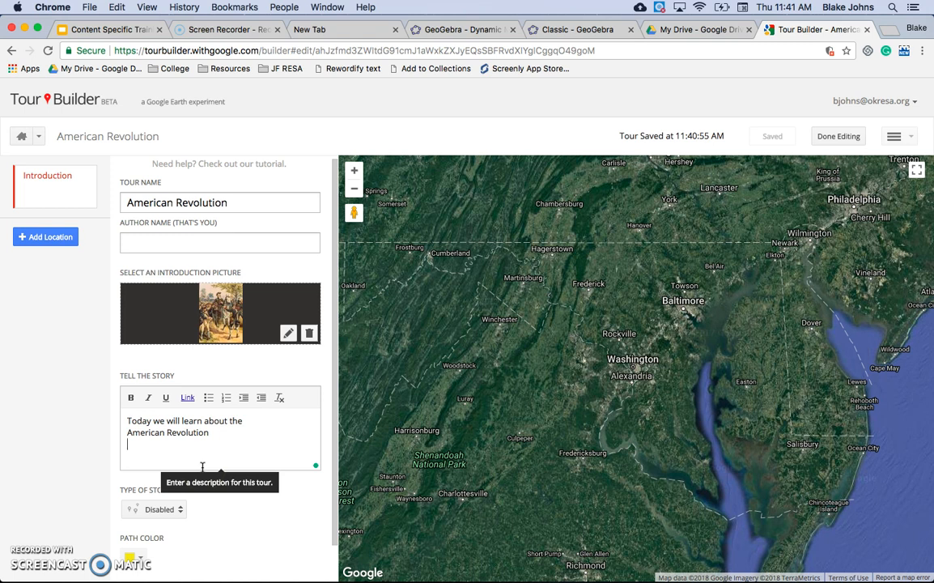
Set the type of story to Story 3D.
click(180, 509)
click(181, 511)
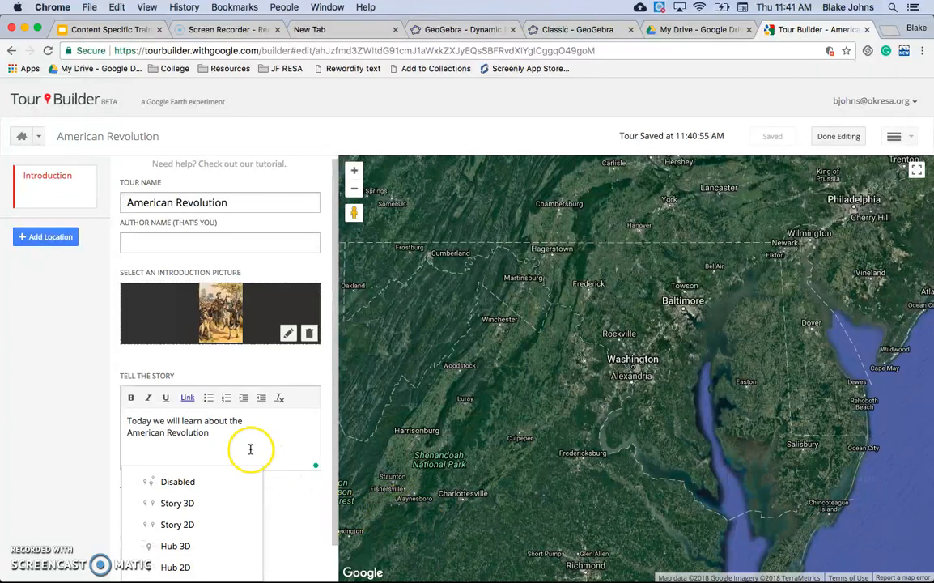
click(197, 503)
scroll(194, 544, down, 1)
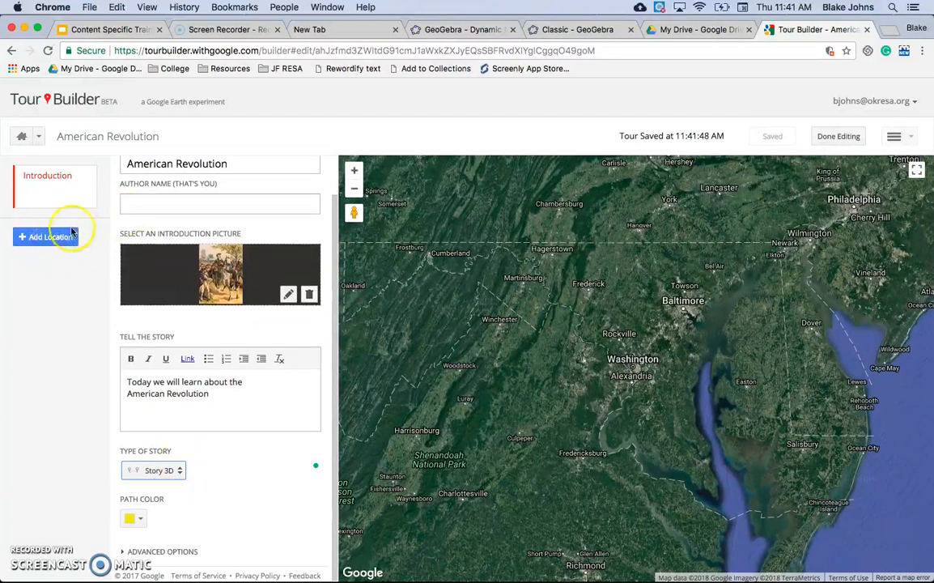
Start adding a new location to the tour, ready for a place search.
click(62, 238)
click(189, 224)
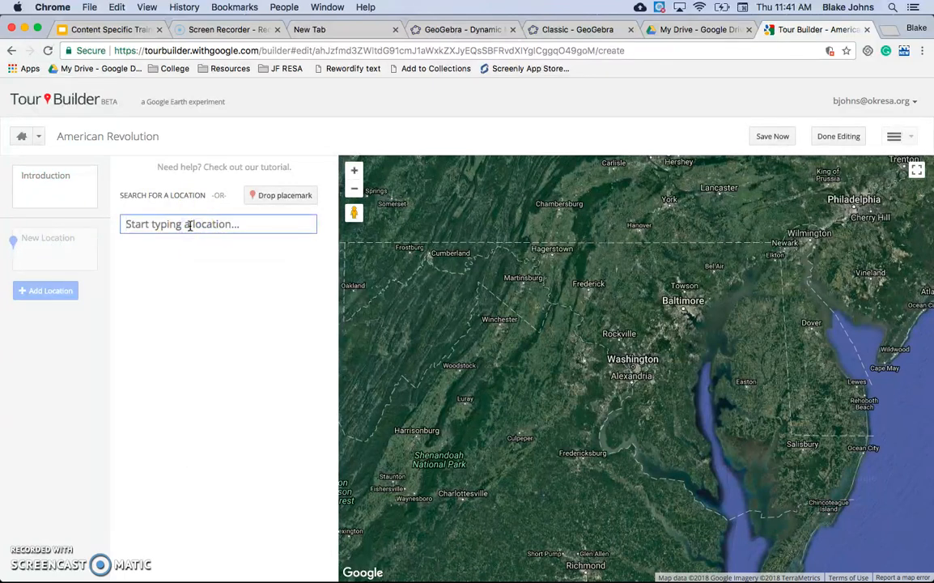
text(balt)
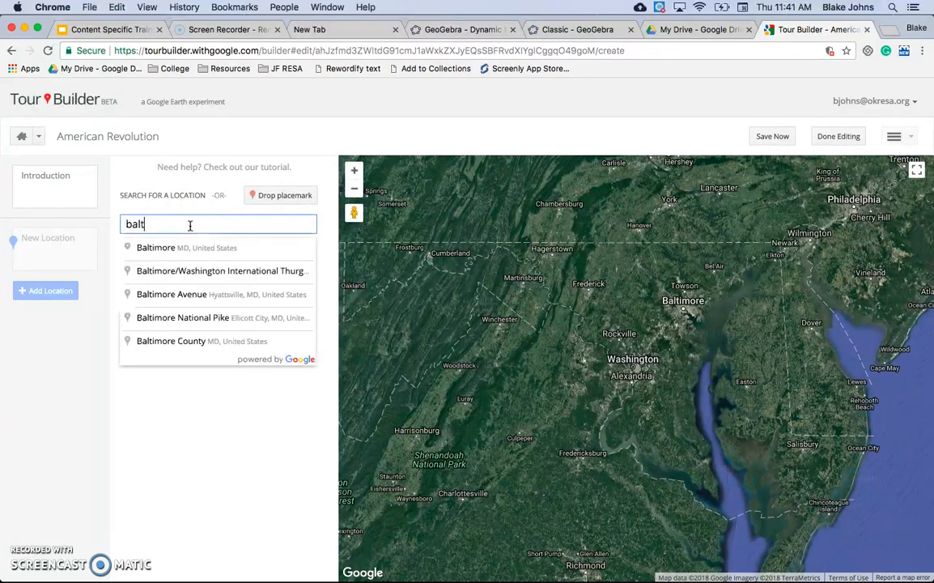
key(BackSpace)
key(BackSpace)
key(BackSpace)
key(BackSpace)
Search for "washing", choose Washington, DC, United States, and add it to the tour as a location.
text(w)
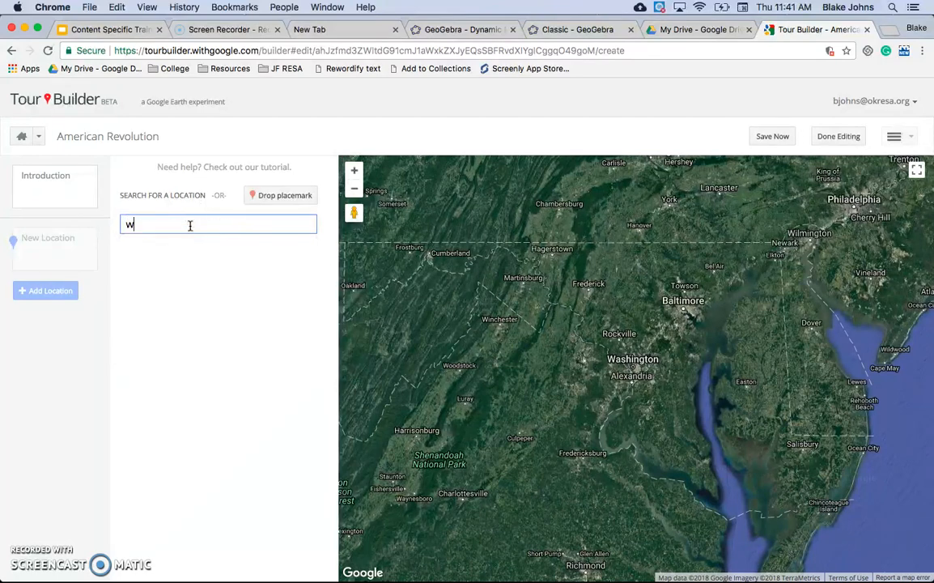
text(ashing)
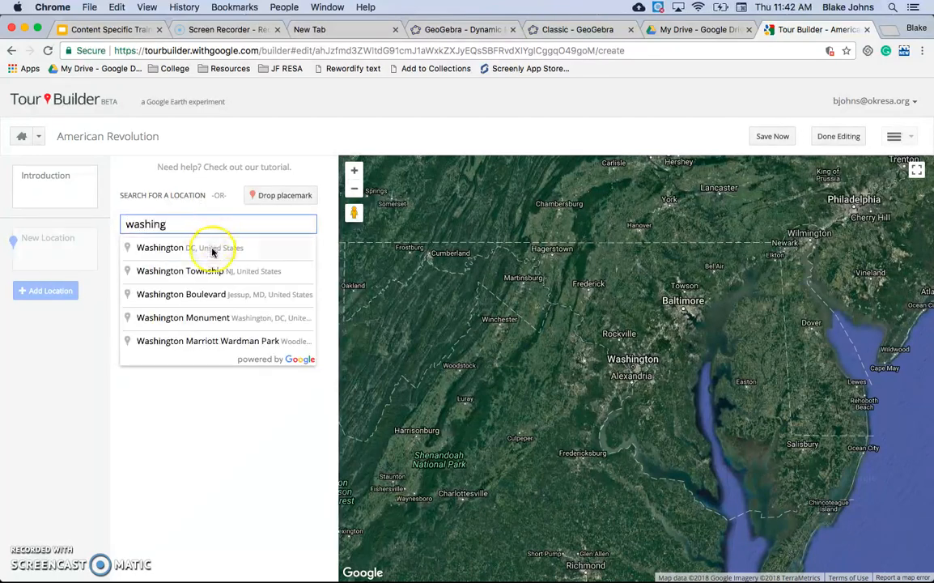
click(213, 248)
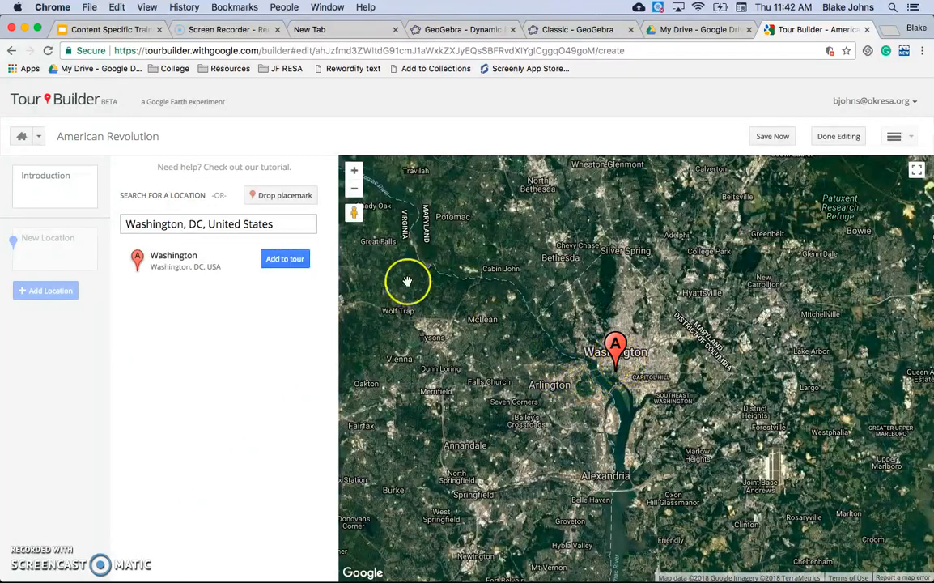
click(278, 261)
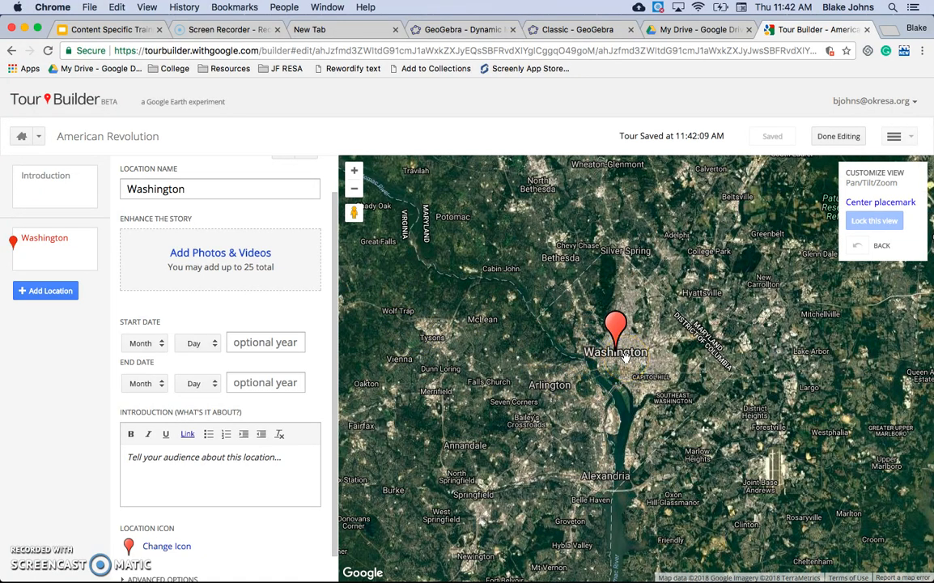
Frame the Washington placemark closely on the downtown map and lock that view for the location.
key(super+equal)
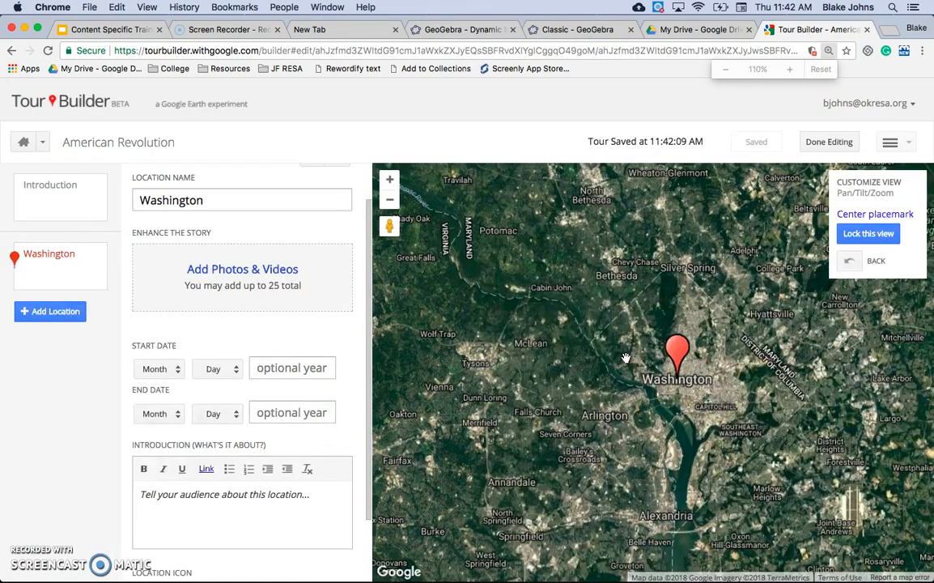
key(super+minus)
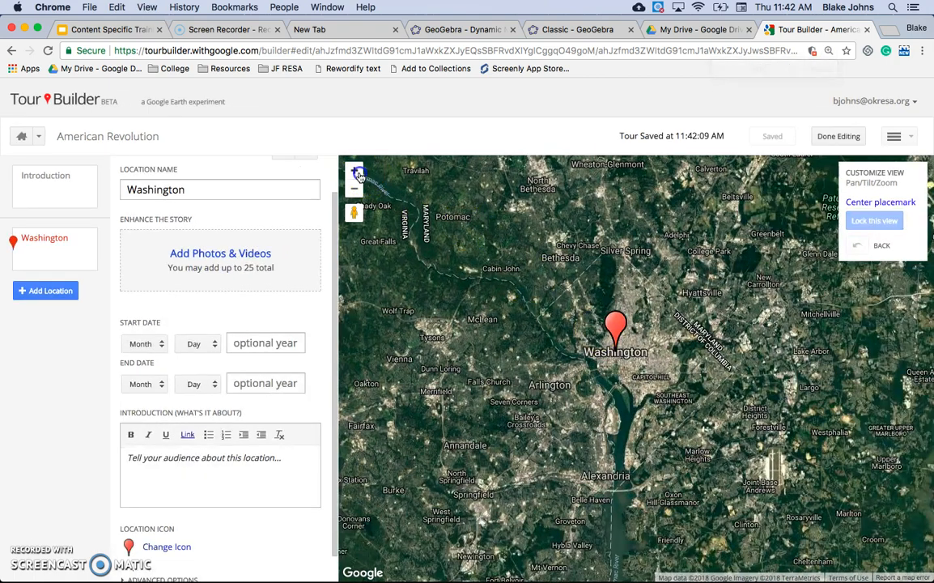
click(354, 172)
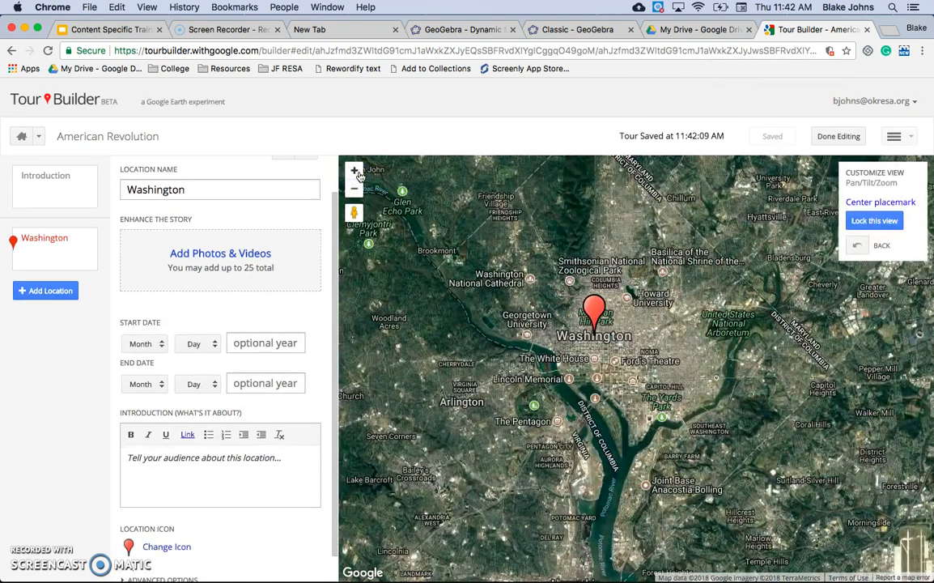
click(355, 172)
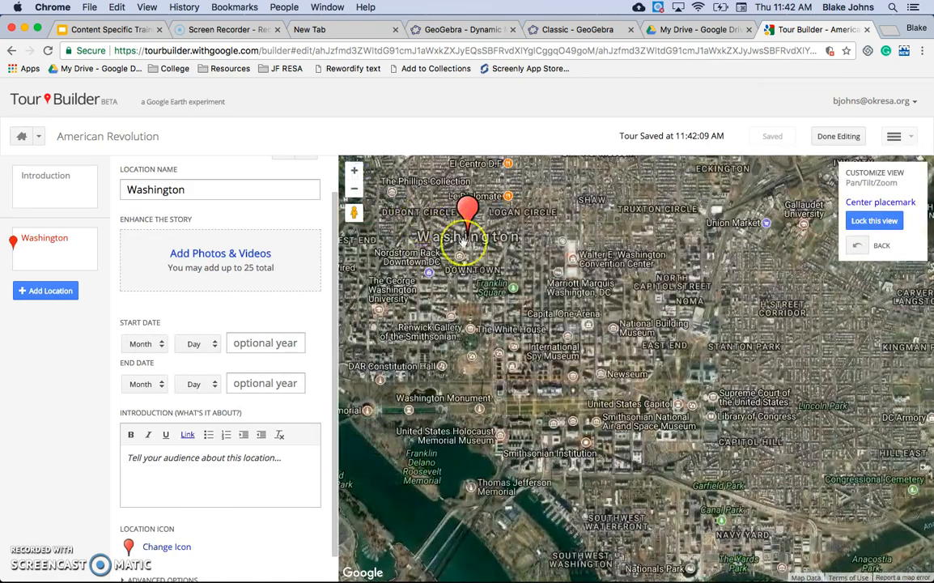
drag(475, 286, 526, 319)
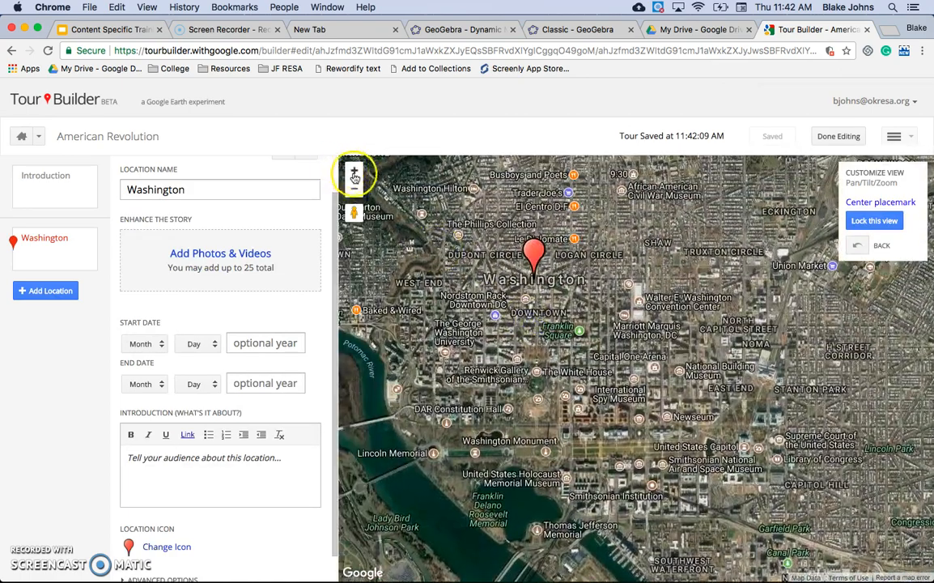
click(354, 171)
click(873, 221)
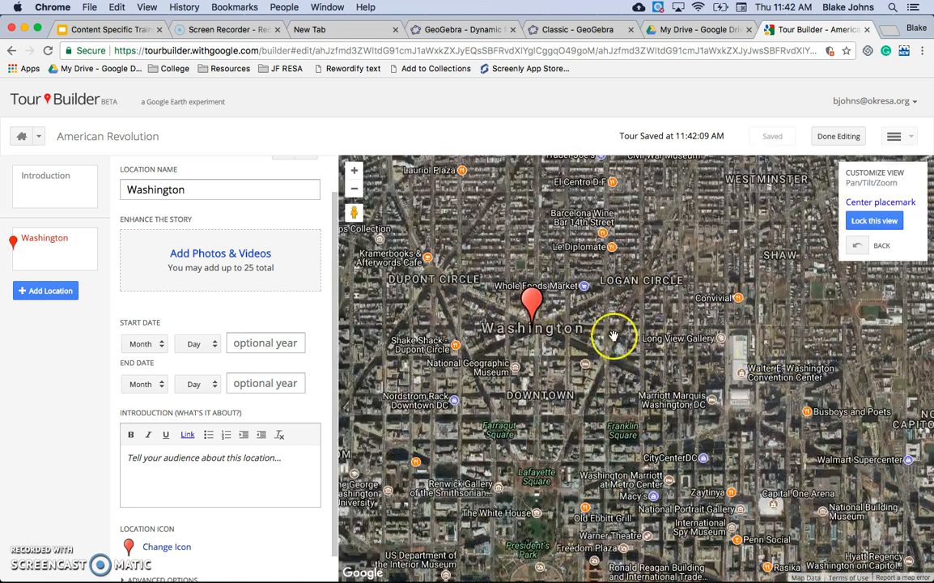
click(864, 223)
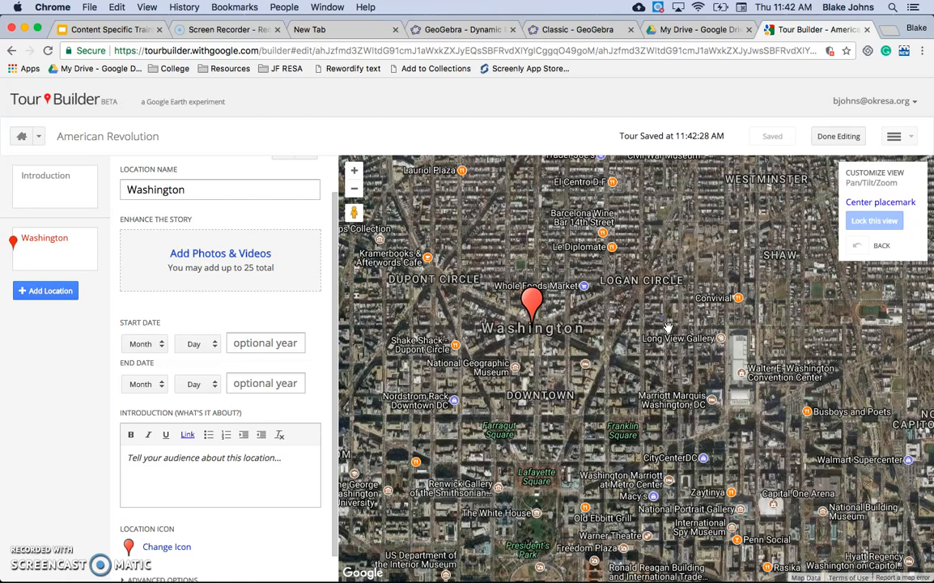
Start adding media to the Washington location and search YouTube for "history of wsahington dc".
click(256, 259)
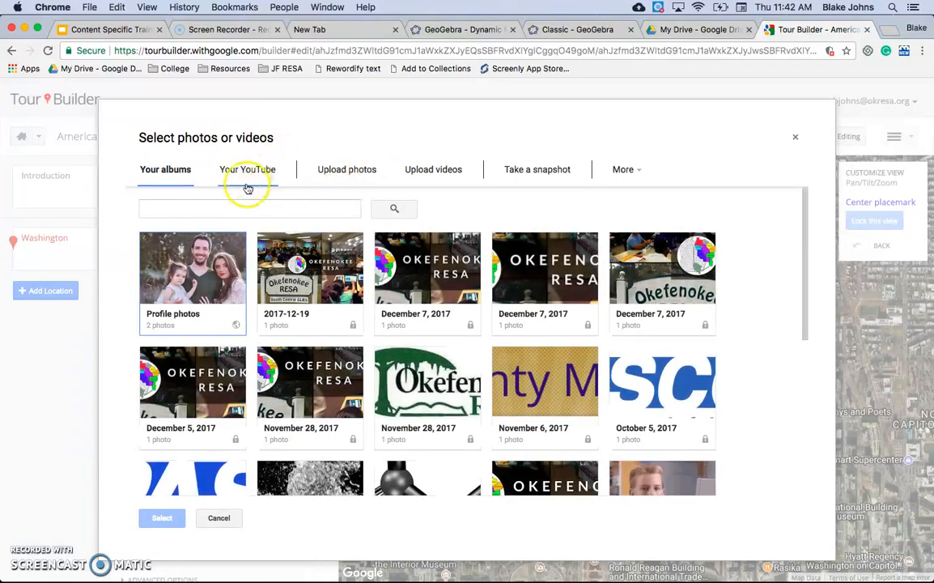
click(622, 170)
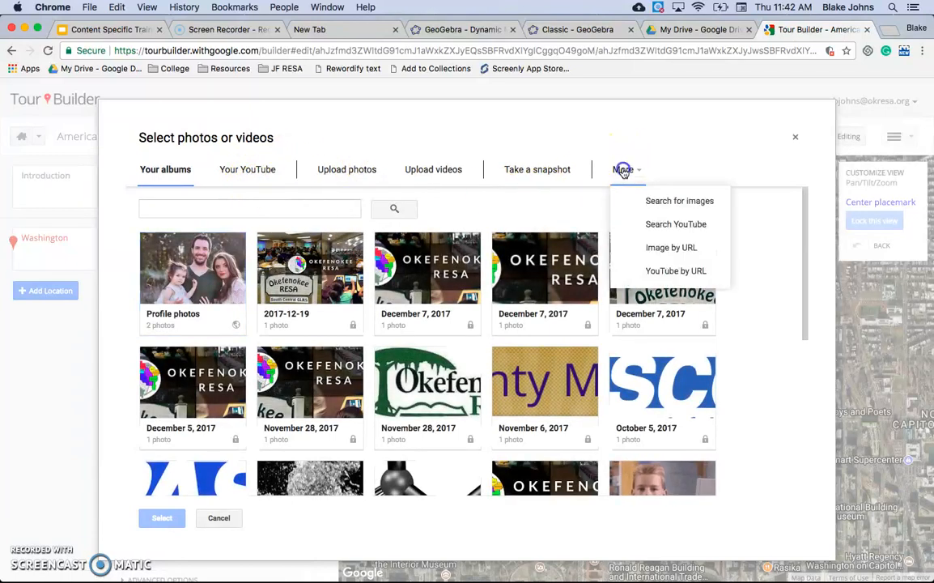
click(676, 224)
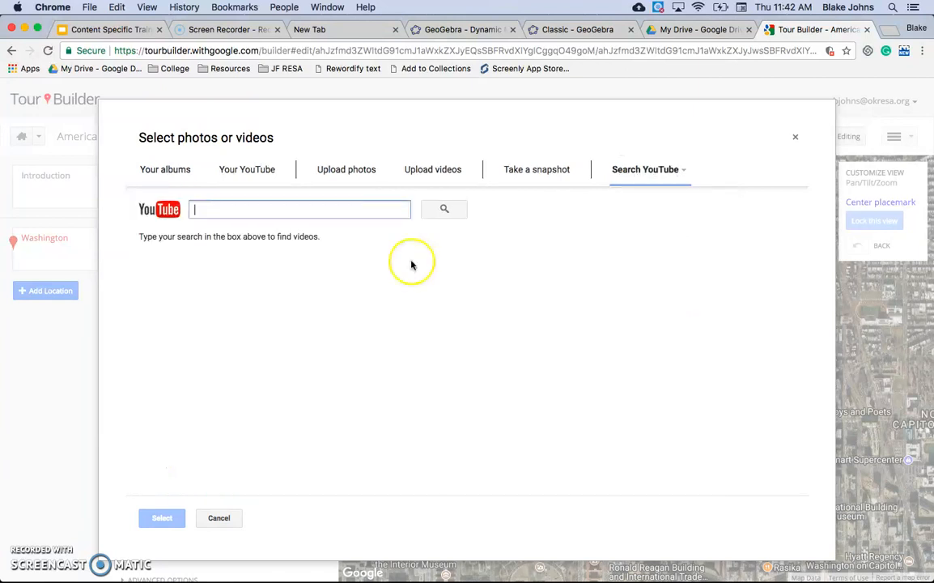
click(323, 212)
text(wa)
key(BackSpace)
key(BackSpace)
text(history of wsahington dc)
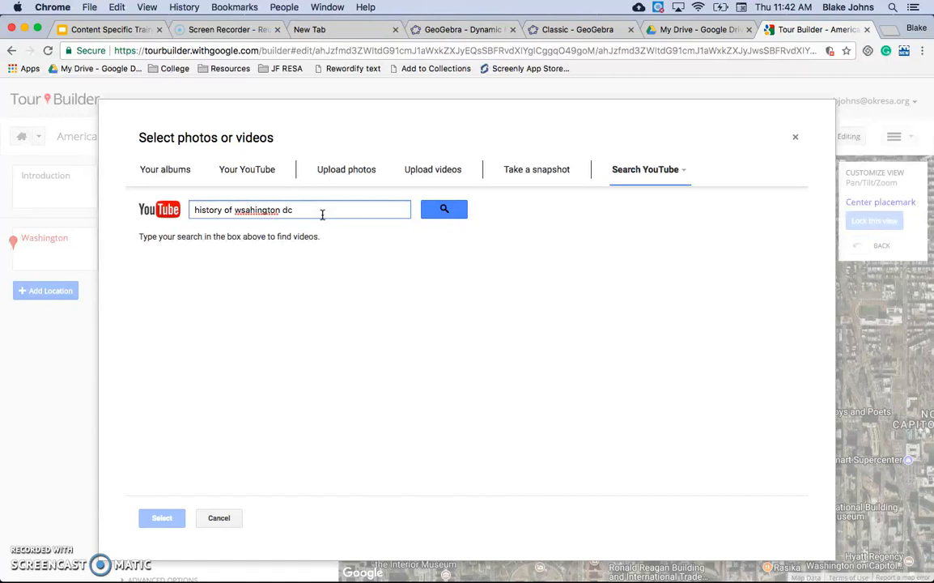
key(Return)
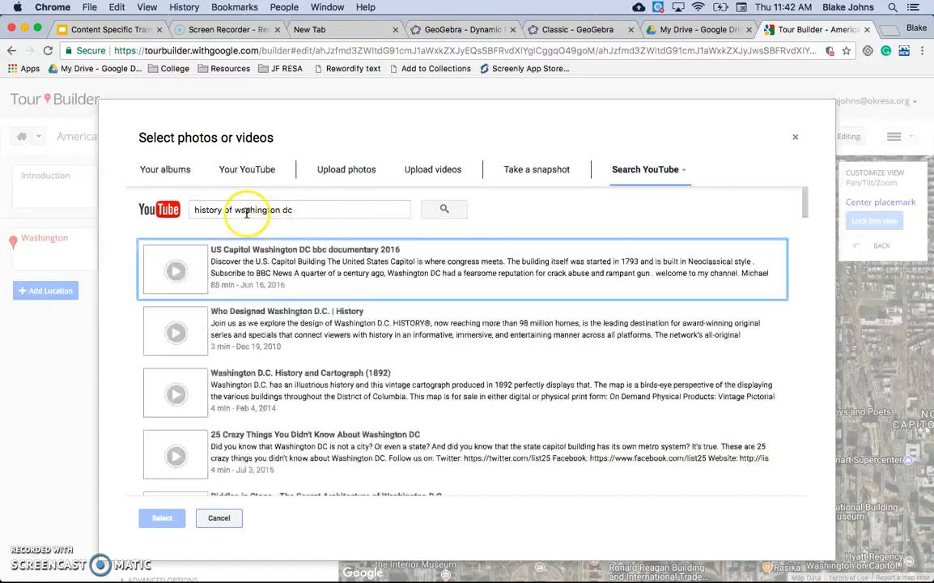
Correct the video search to "history of washington dc" and add the video "Washington D.C. History and Cartograph (1892)" to the location.
click(253, 211)
key(BackSpace)
key(BackSpace)
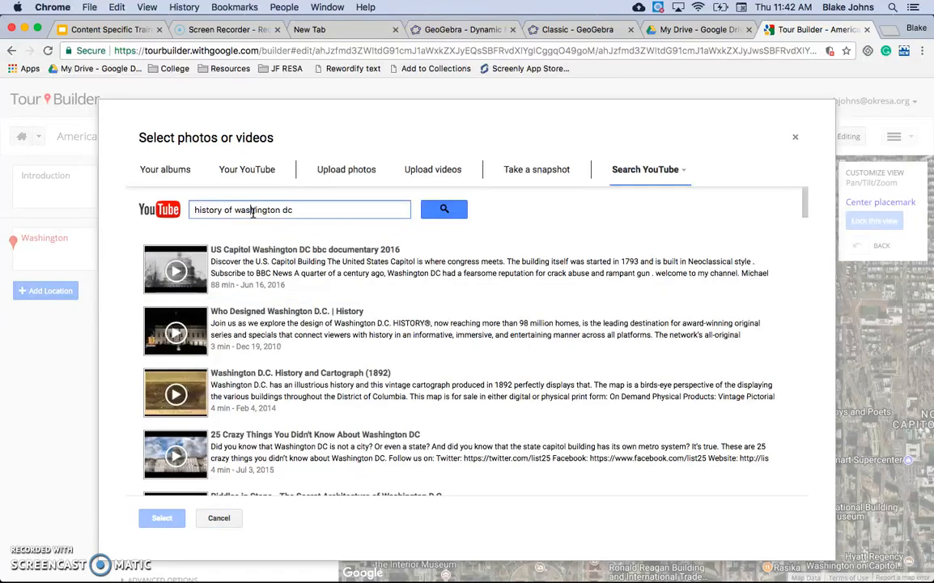
key(Return)
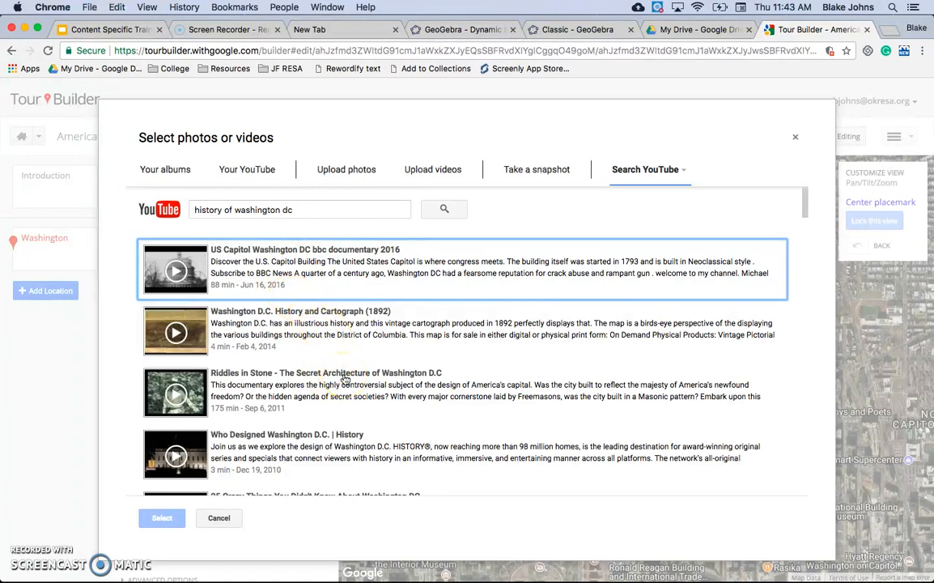
click(288, 341)
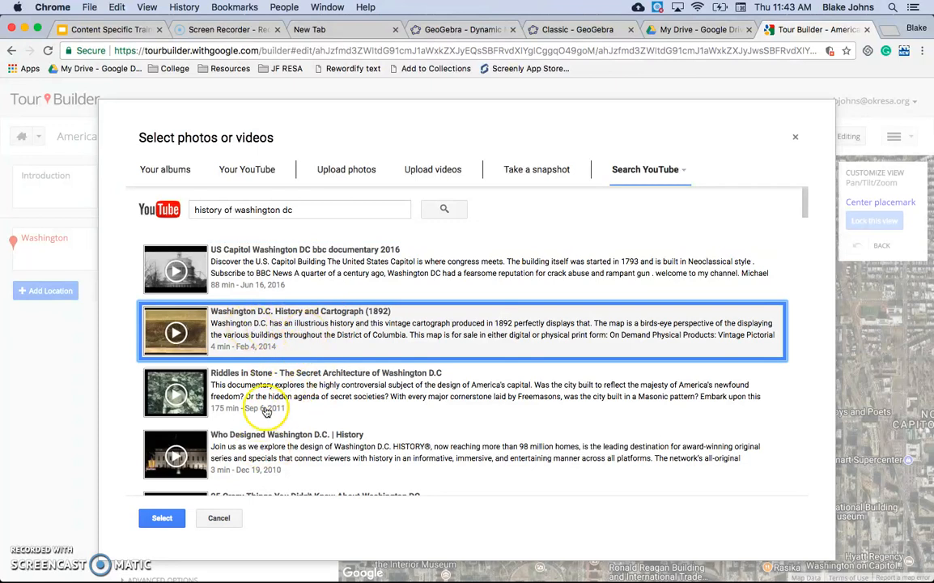
click(166, 517)
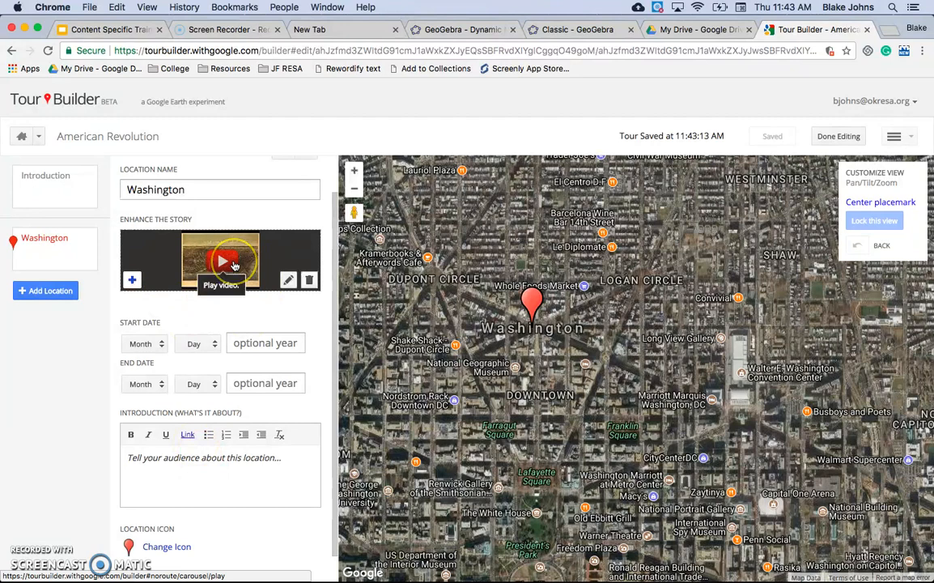
Start adding more media to the Washington location and search for images of "washington dc".
click(131, 281)
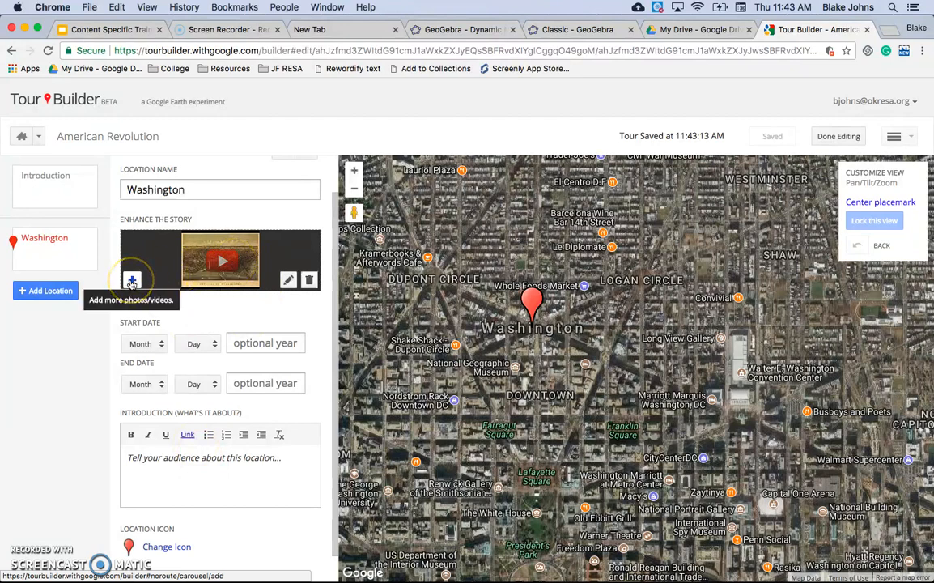
click(131, 282)
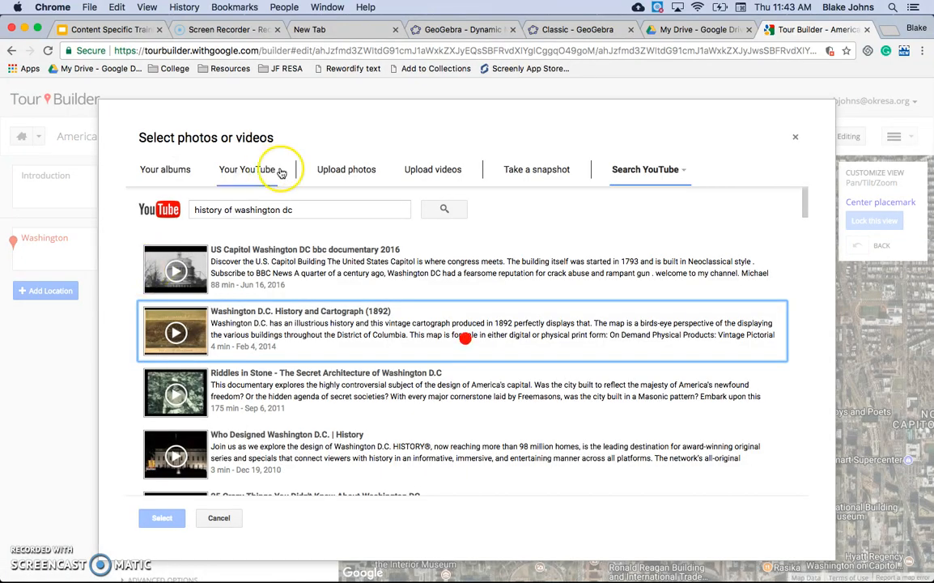
click(623, 168)
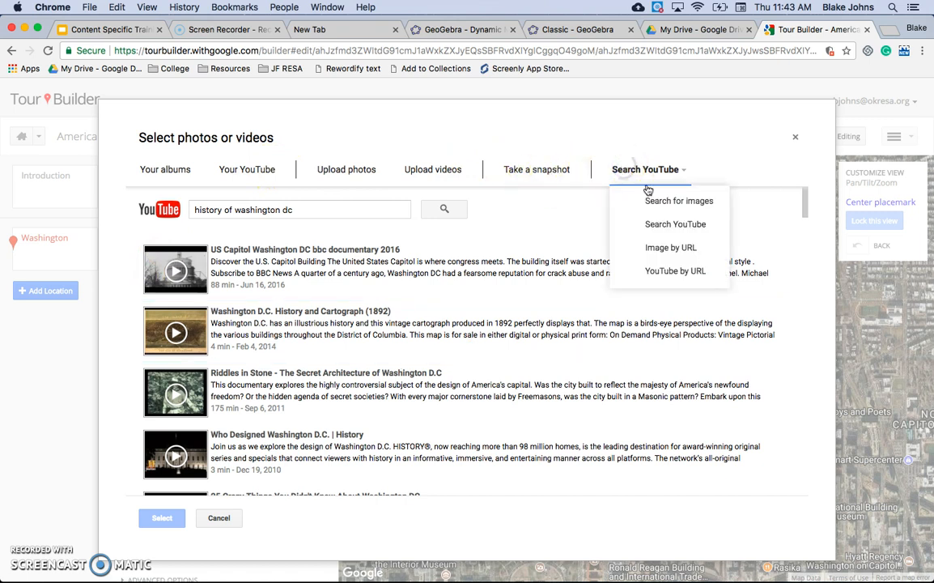
click(664, 211)
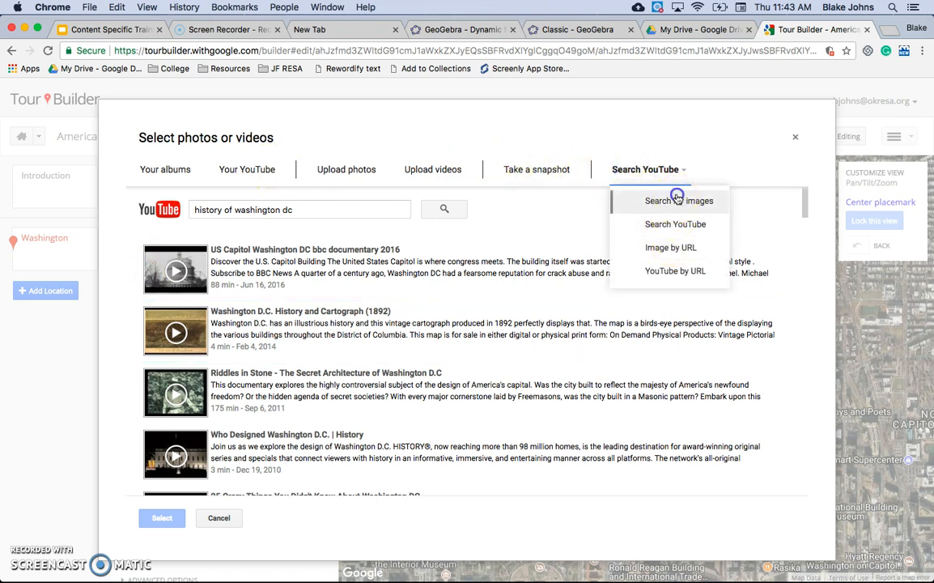
click(677, 198)
click(364, 208)
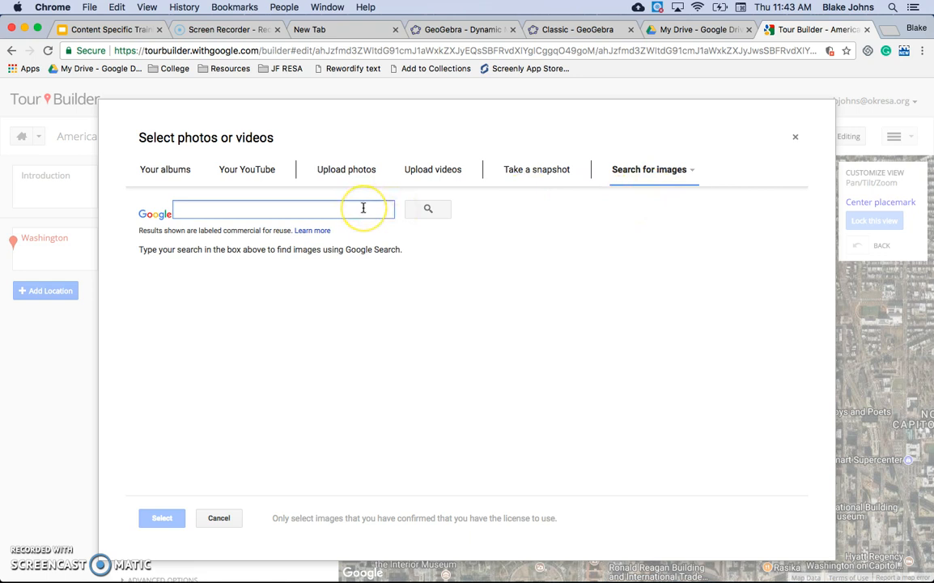
text(washington d)
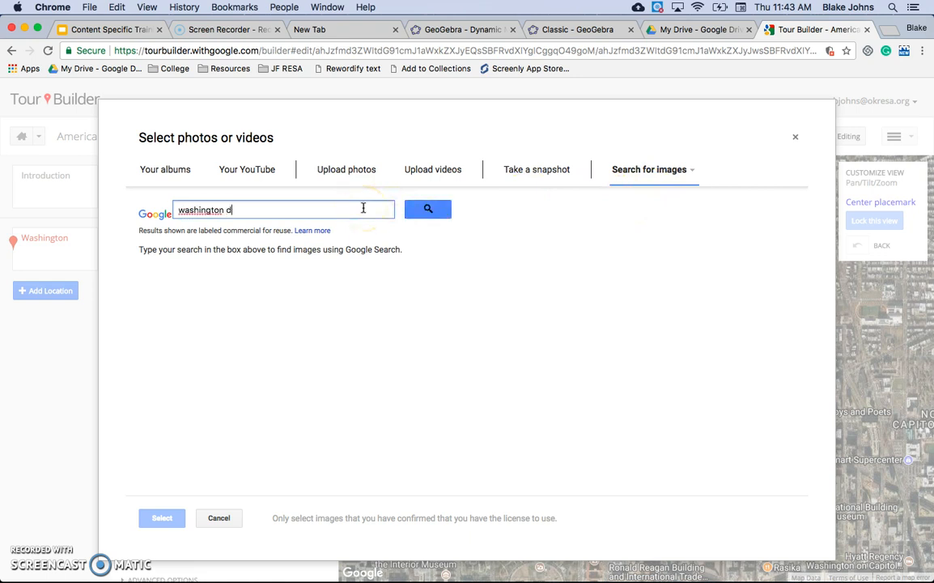
text(c)
key(Return)
Add the night, dusk and aerial daytime photos of the Capitol to the location and look through its media.
click(208, 306)
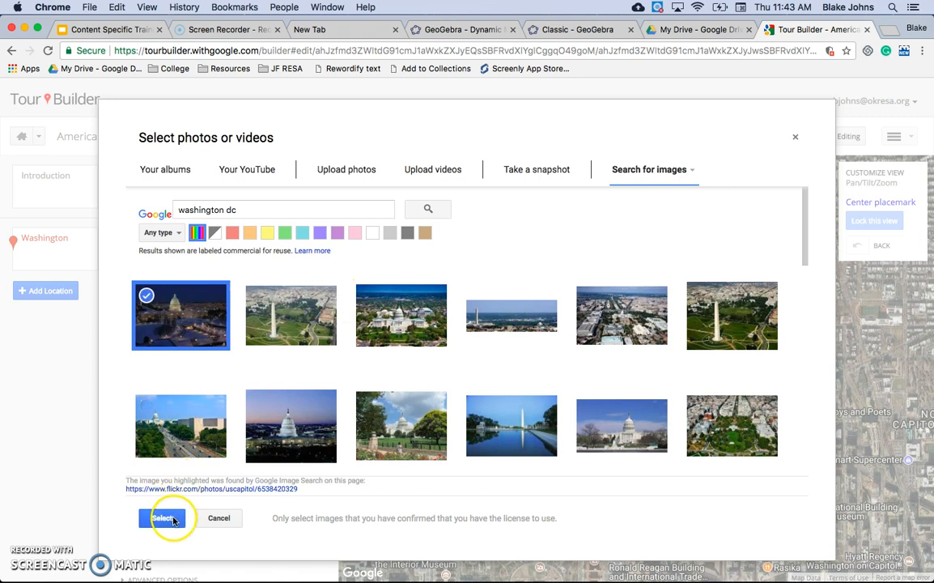
click(267, 417)
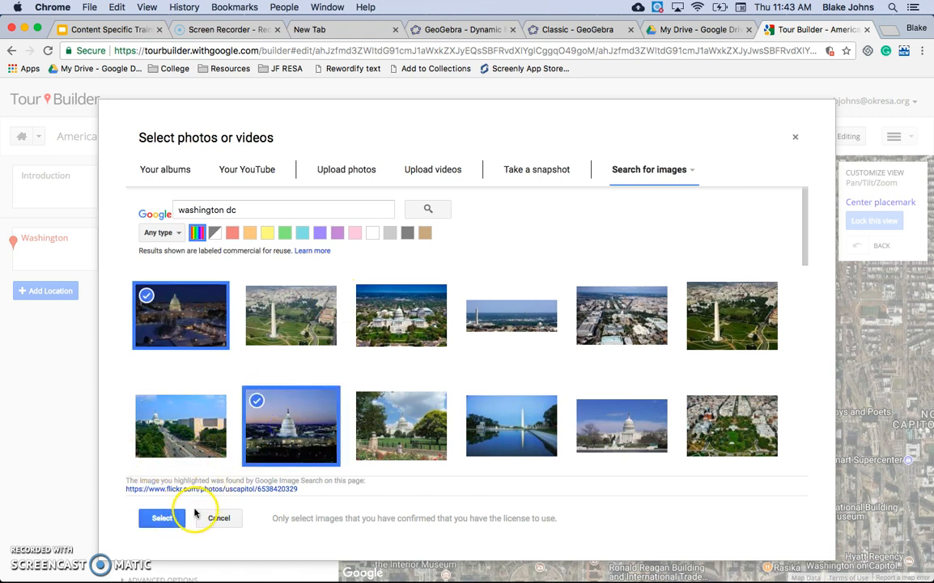
click(374, 302)
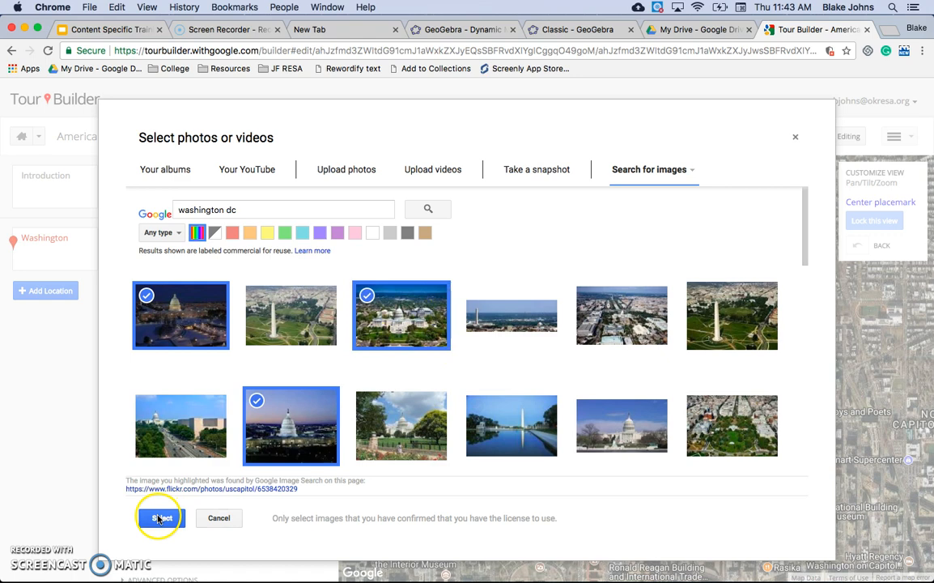
click(160, 519)
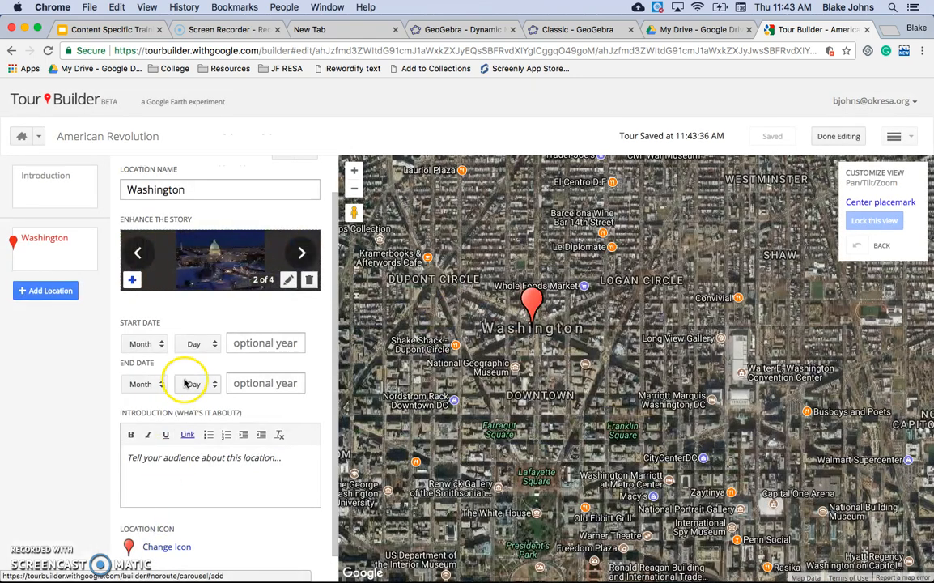
click(135, 253)
click(303, 251)
click(303, 251)
click(303, 251)
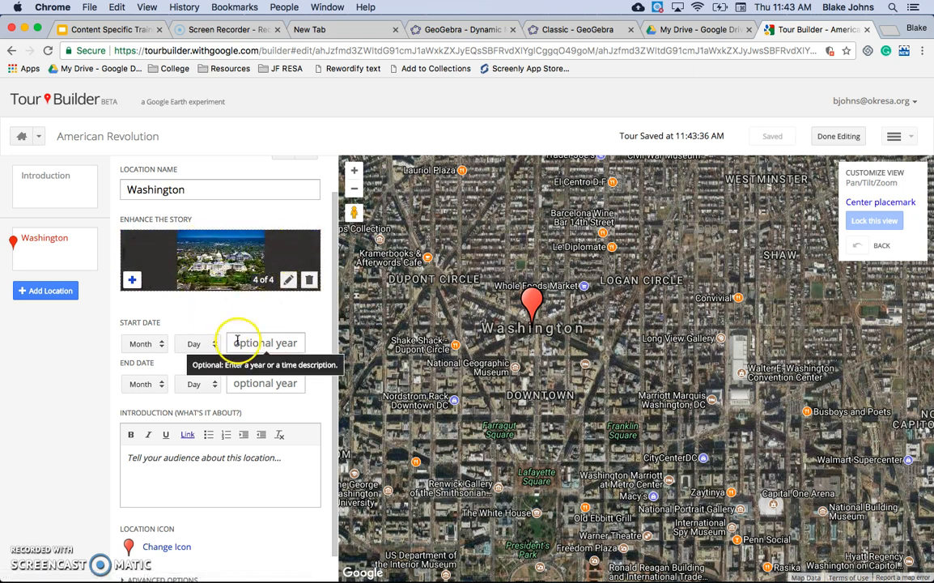
Write the location's introduction as "Look at the video, and write about your thoughts and what you learned.".
click(195, 463)
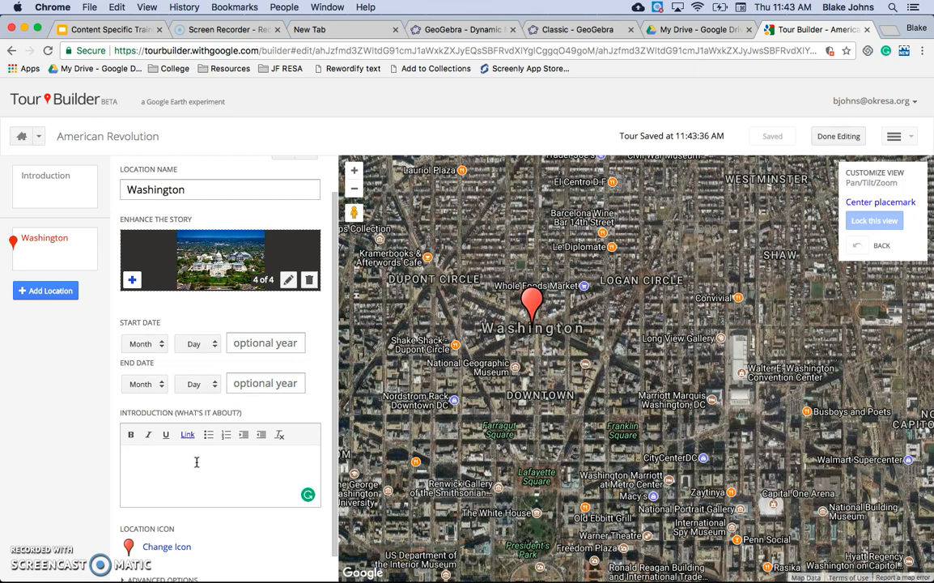
text(L)
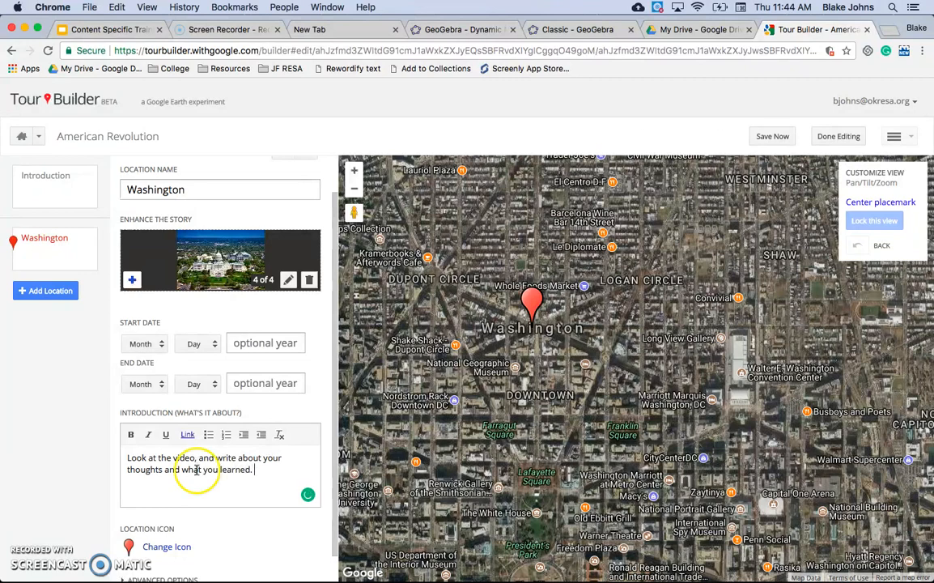
Change the Washington location's icon to the plain blue pin.
click(174, 548)
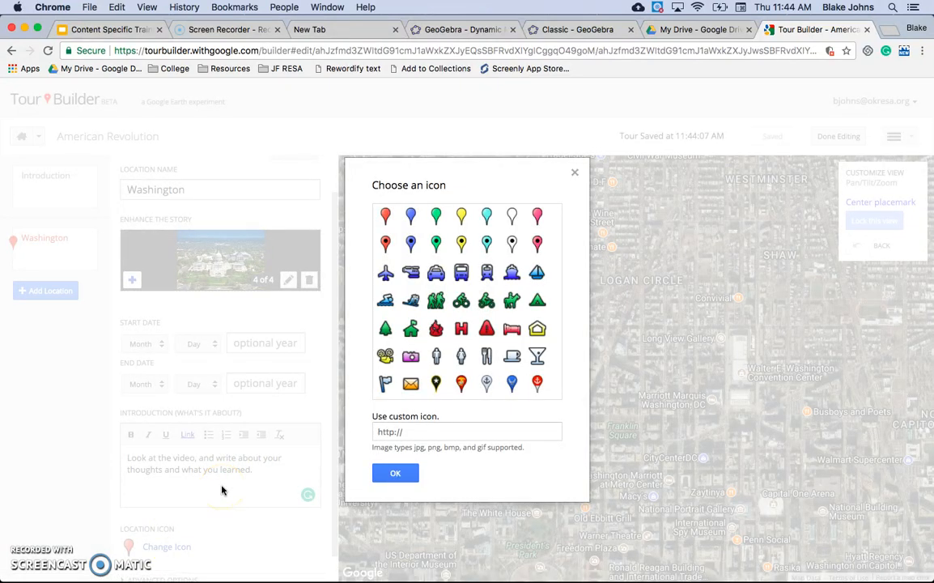
click(386, 217)
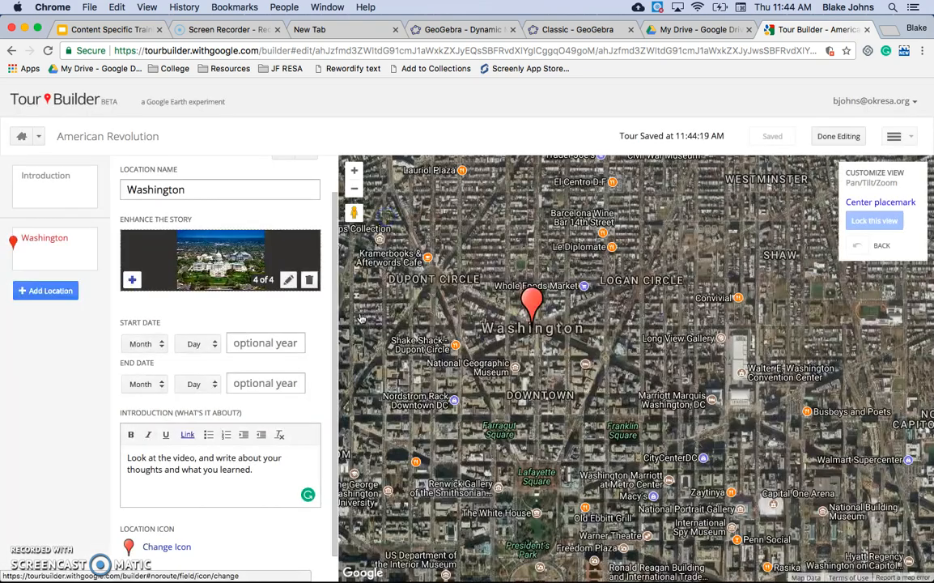
click(170, 551)
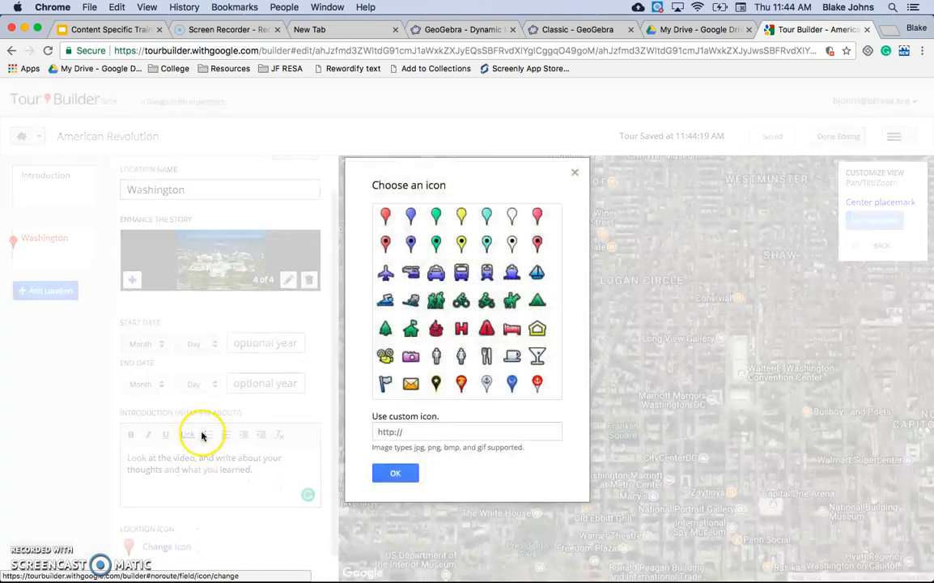
click(404, 217)
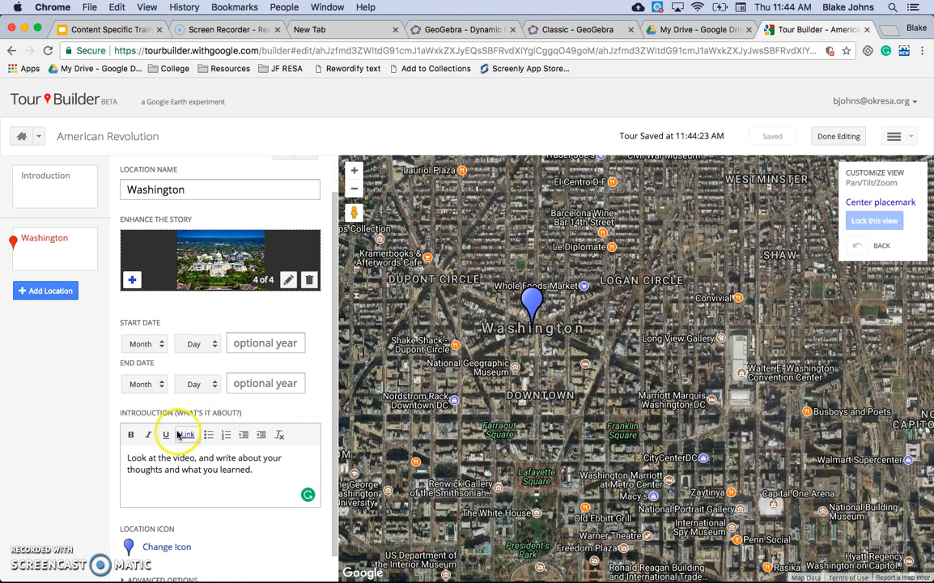
Start a new line below the Washington introduction, search the web for "washington dc history" and open the Washington.org history page.
click(260, 476)
key(Return)
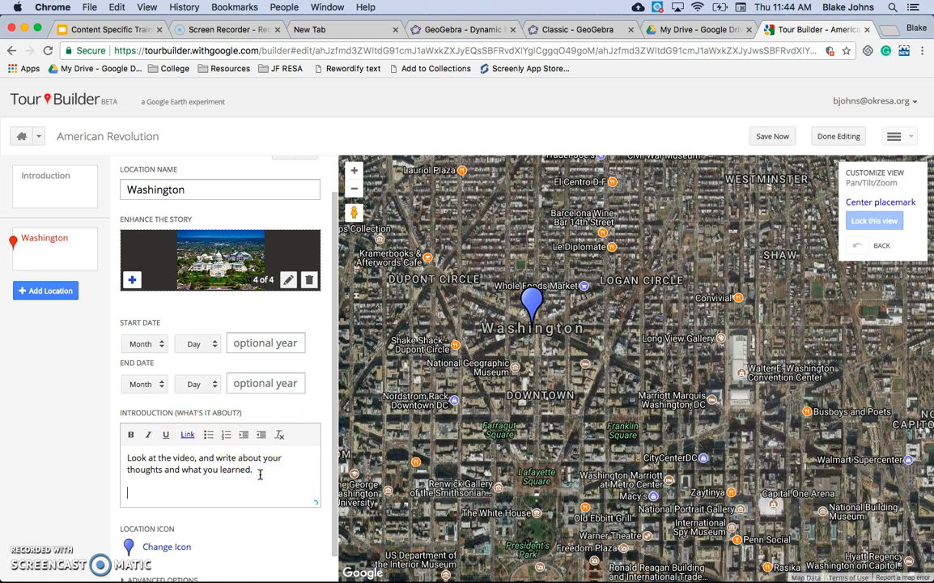
click(885, 30)
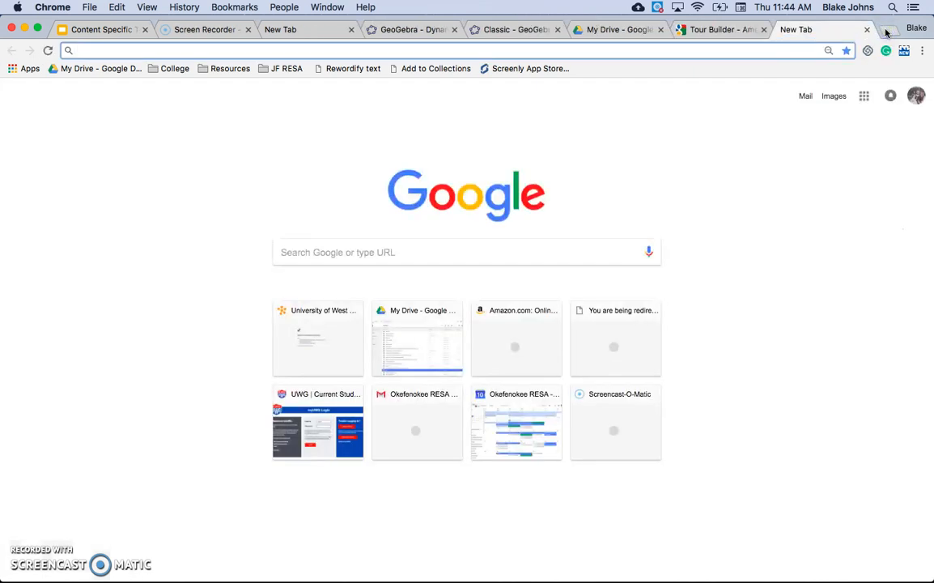
text(washington dc history)
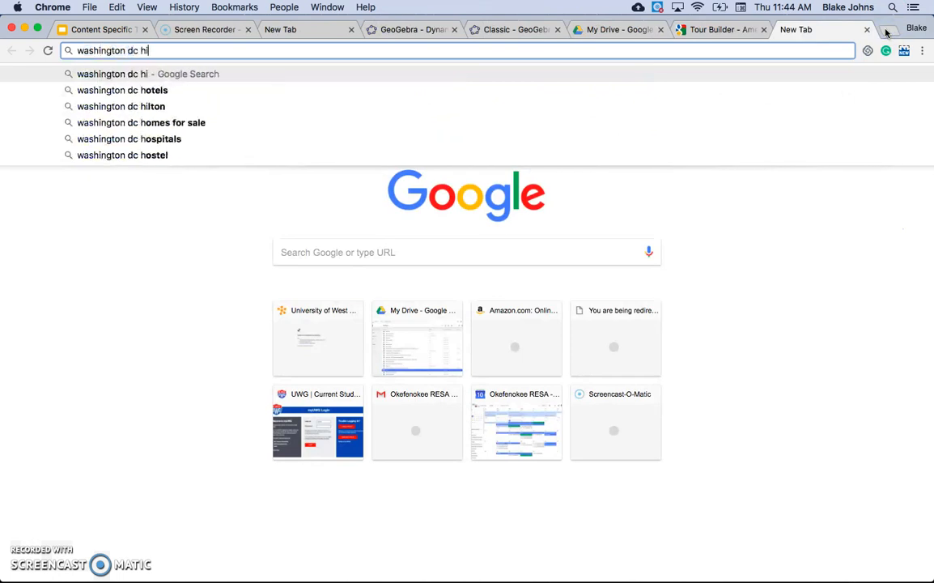
key(Return)
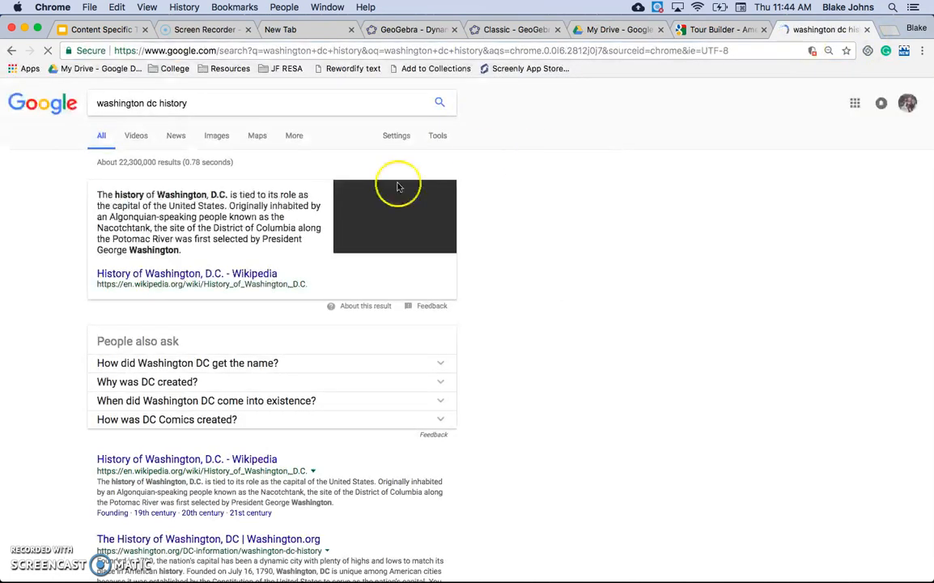
scroll(267, 339, down, 1)
scroll(267, 338, down, 1)
click(227, 492)
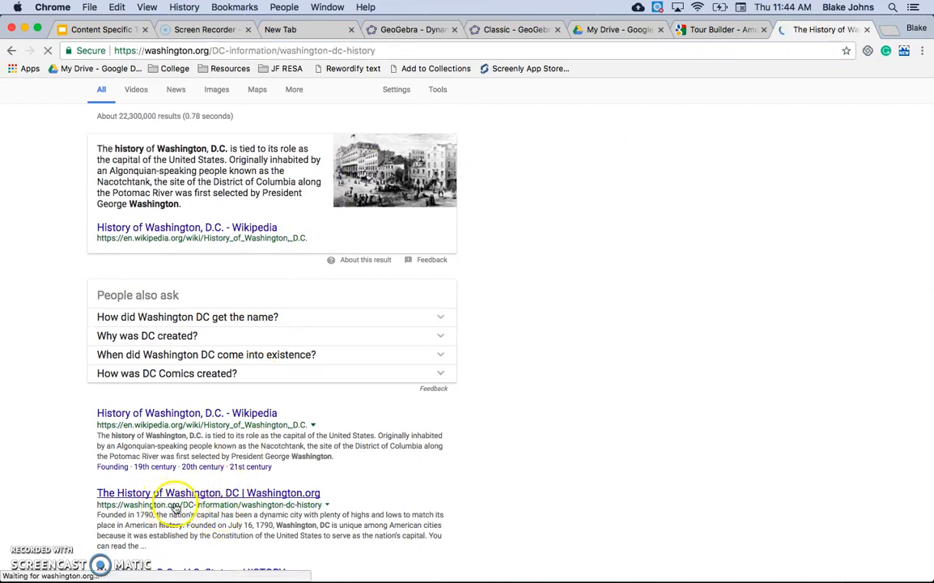
Copy the history page's address and enter it as the web address of a new link in the Washington introduction.
click(269, 50)
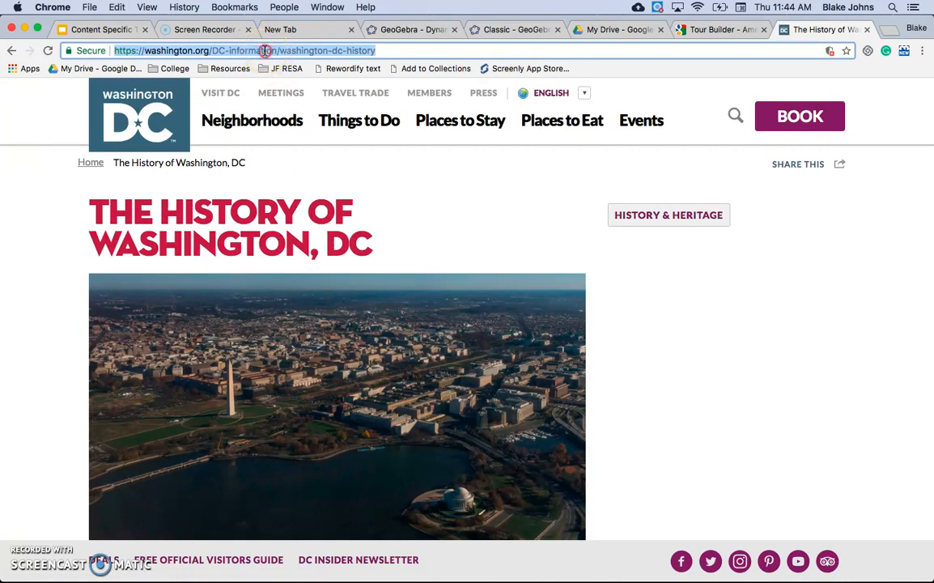
right_click(266, 50)
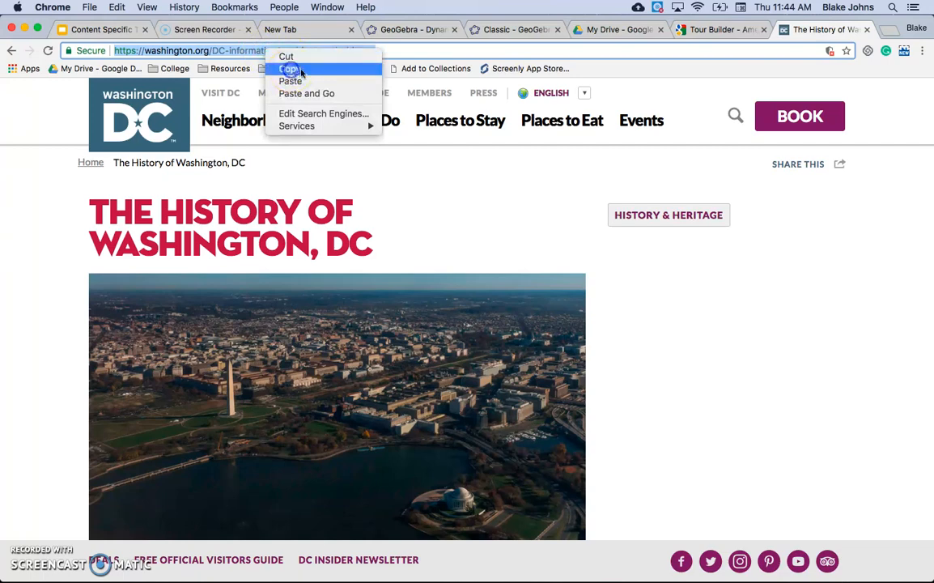
click(300, 71)
click(709, 30)
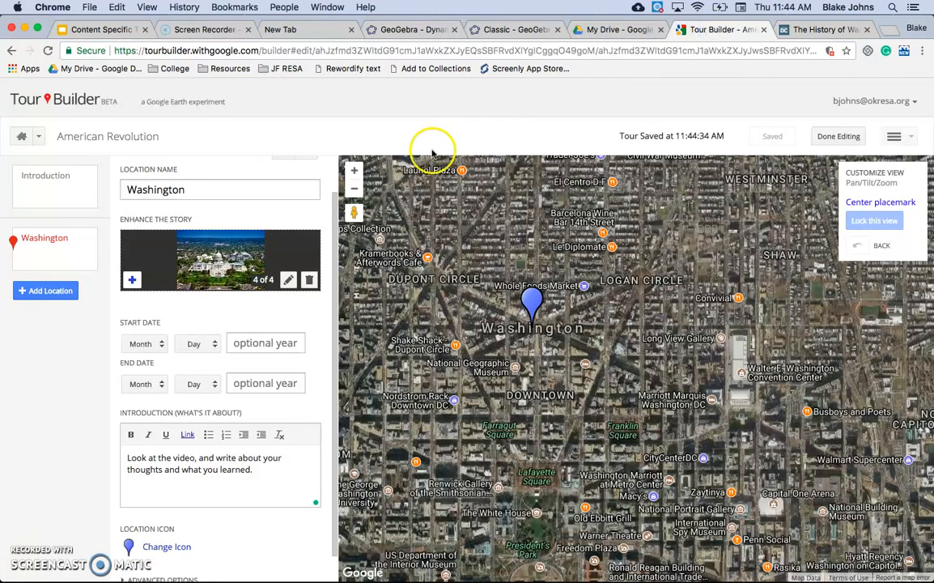
click(187, 435)
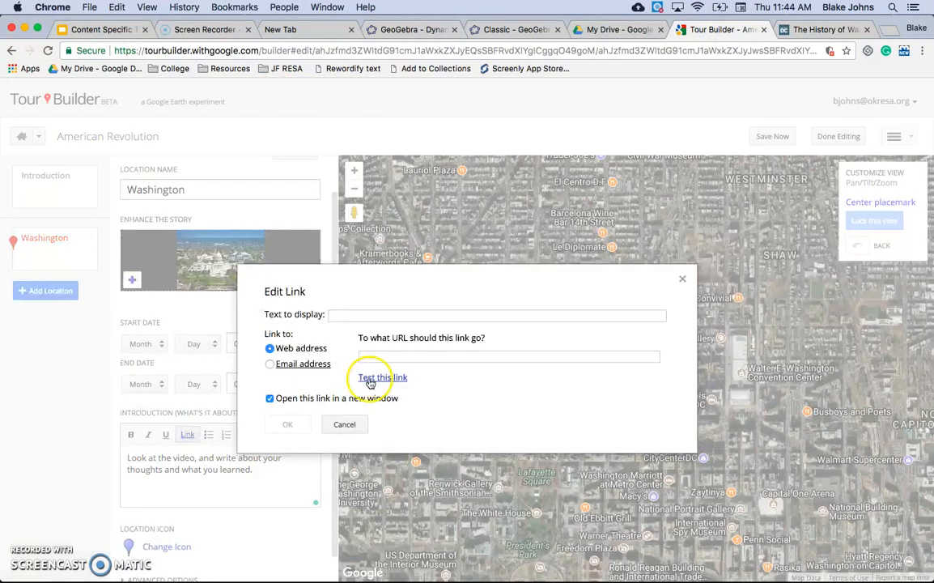
key(ctrl+v)
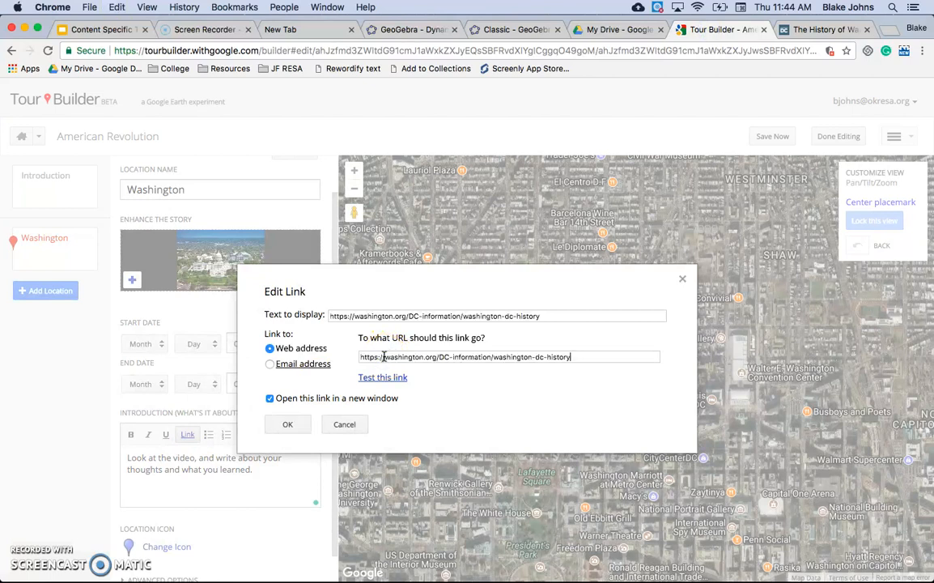
Set the link's display text to "Washington History" and insert it into the introduction.
click(538, 318)
drag(538, 317, 152, 313)
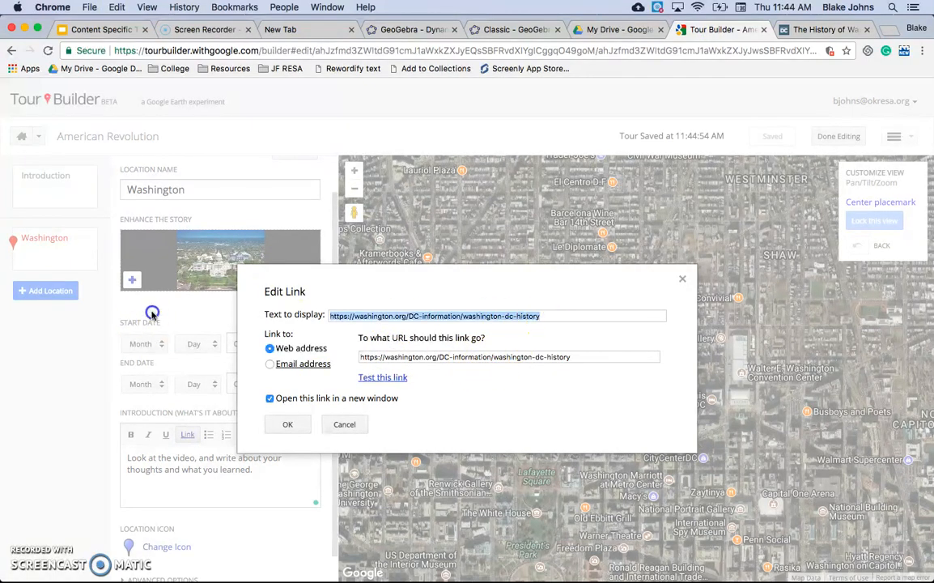
text(Washington Histor)
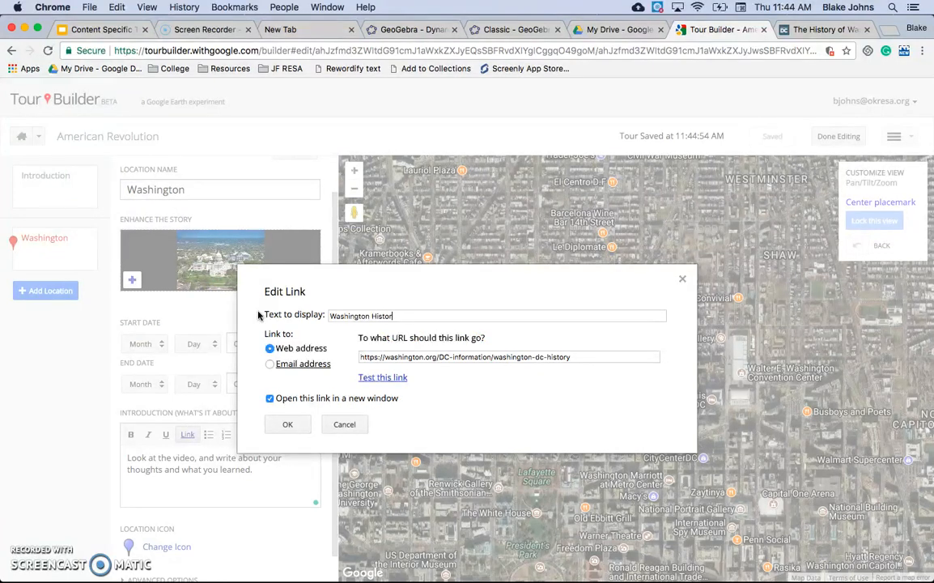
text(y)
click(274, 425)
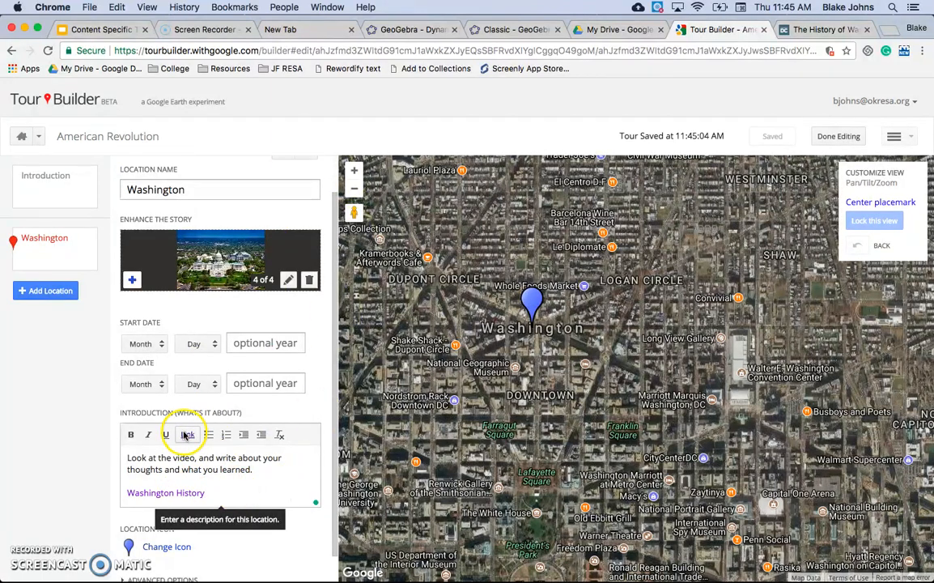
Review the settings of the Washington History link and keep them as they are.
click(192, 495)
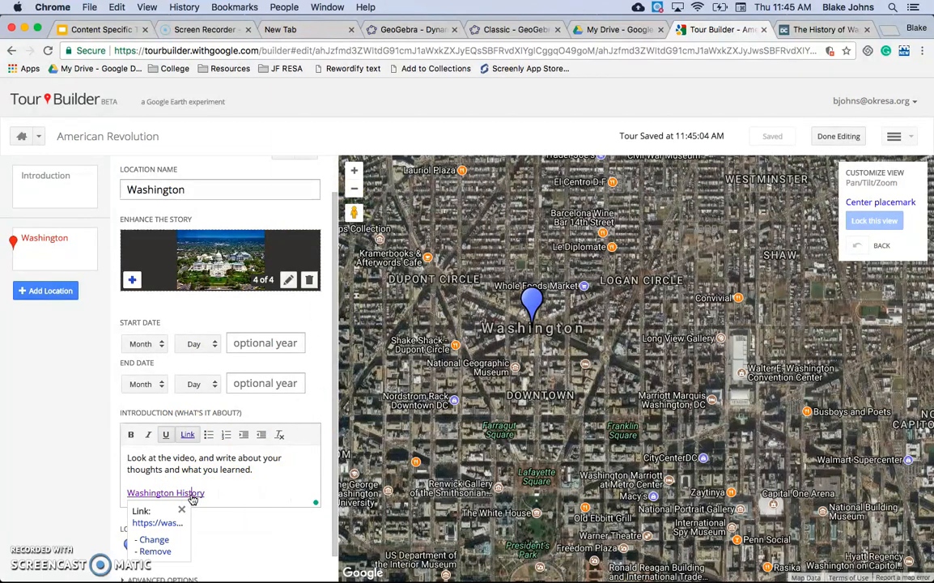
click(156, 540)
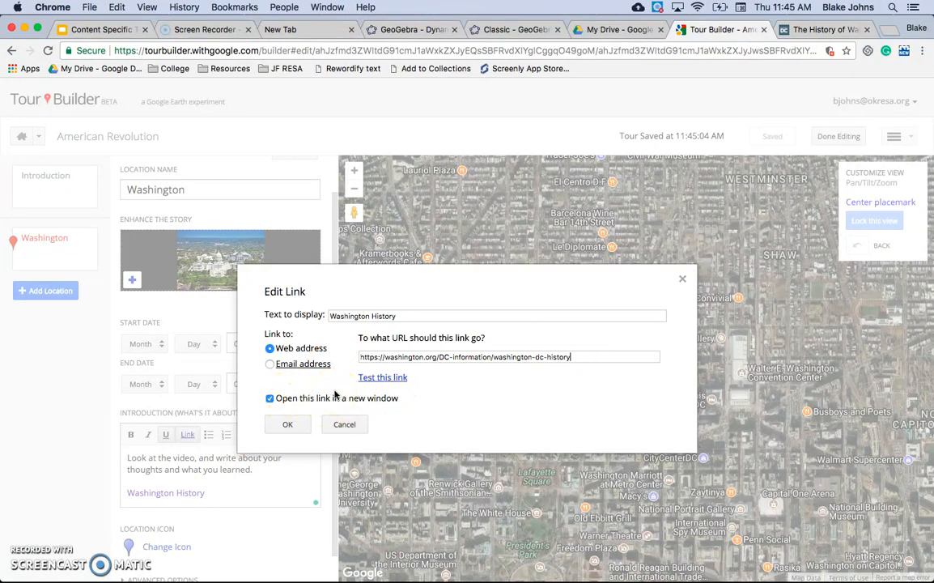
click(289, 427)
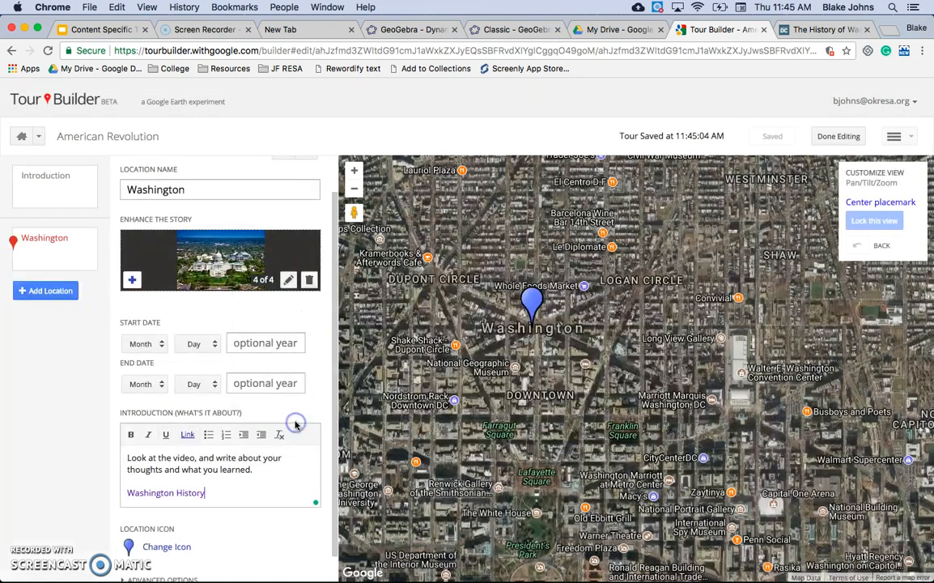
Add Baltimore, MD, United States to the tour as a new location.
click(50, 291)
click(173, 224)
text(bal)
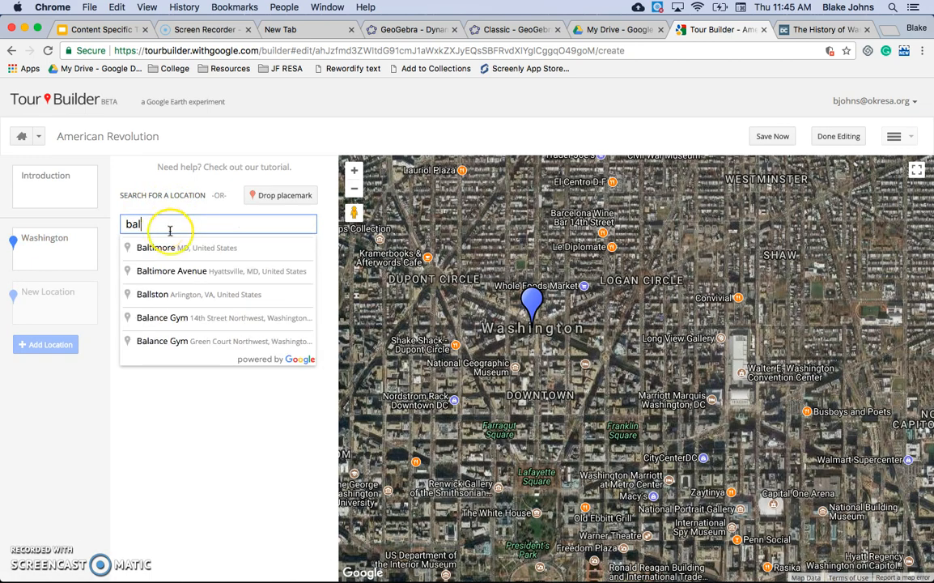
click(195, 247)
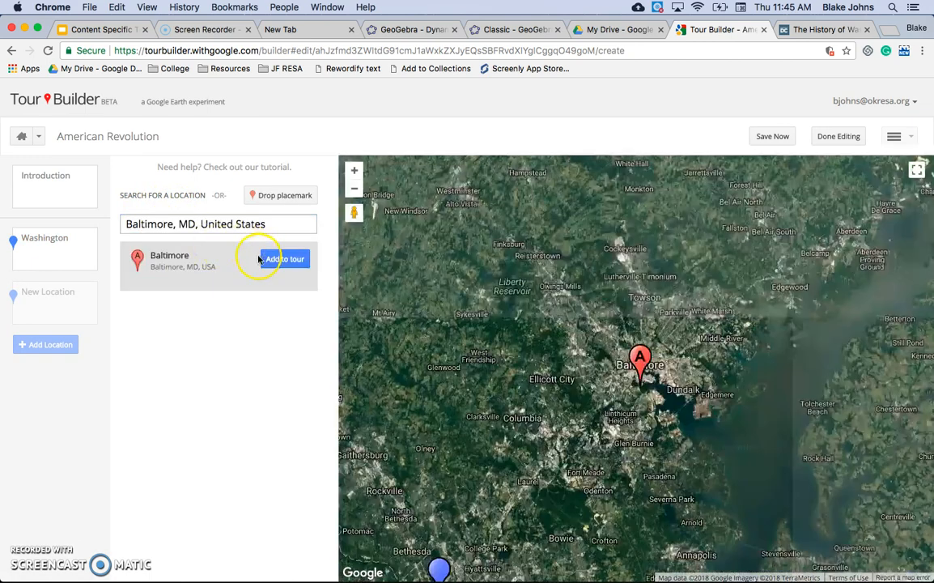
scroll(667, 386, up, 2)
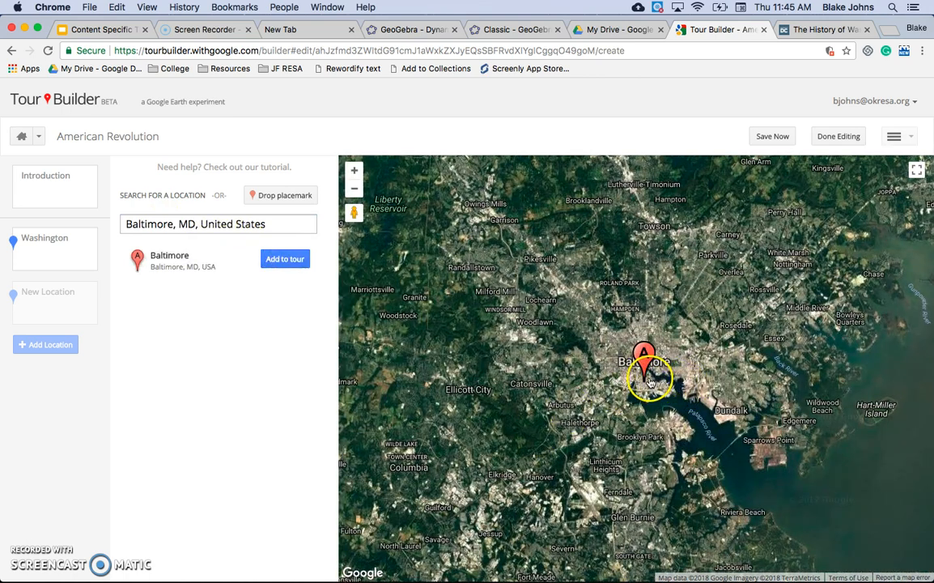
click(285, 260)
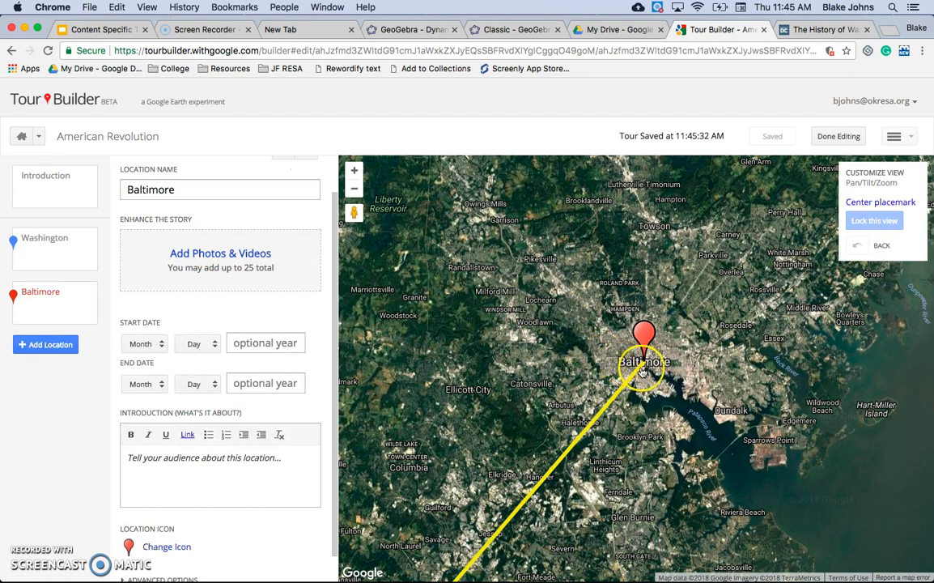
Look around inside the Baltimore Convention Center in Street View and return to the map.
click(353, 172)
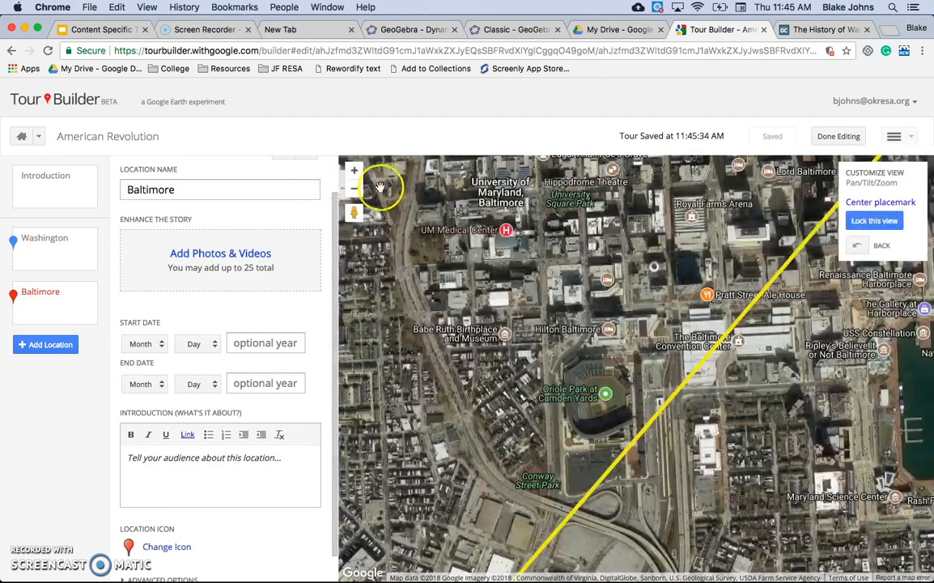
drag(472, 241, 704, 307)
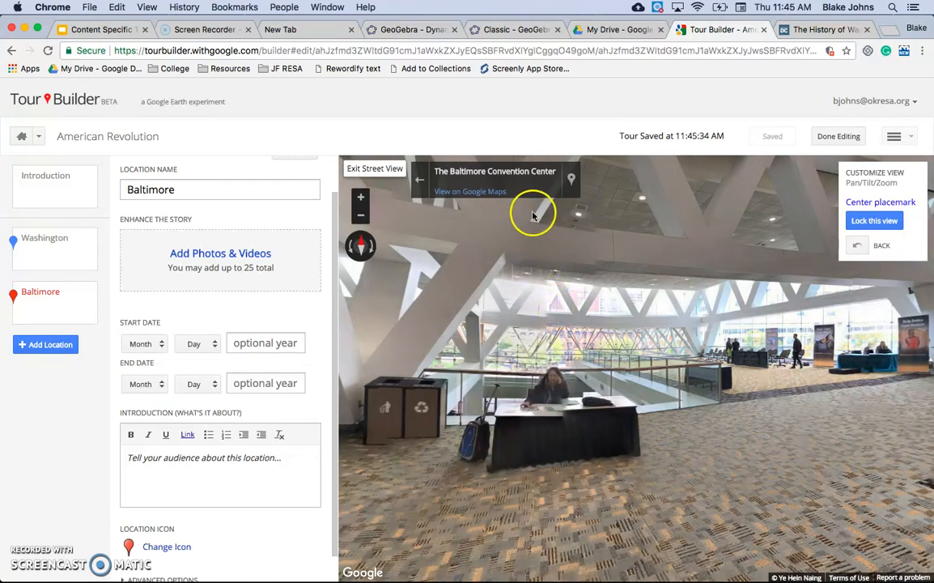
click(732, 378)
click(605, 406)
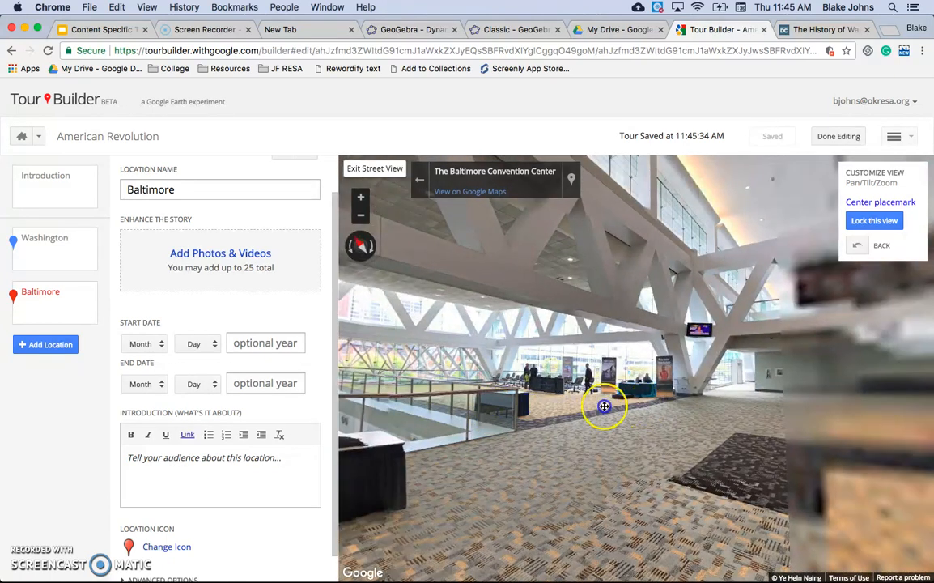
click(605, 418)
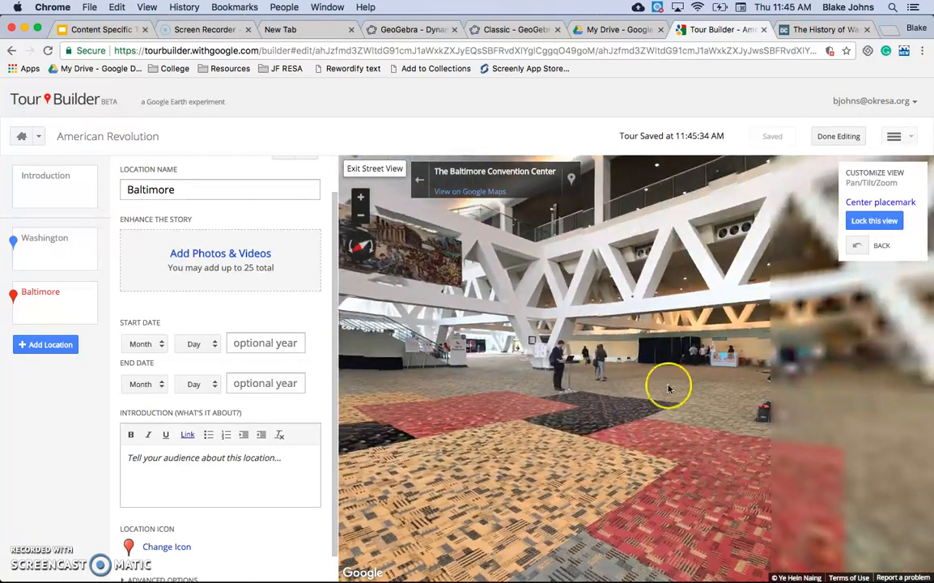
click(362, 220)
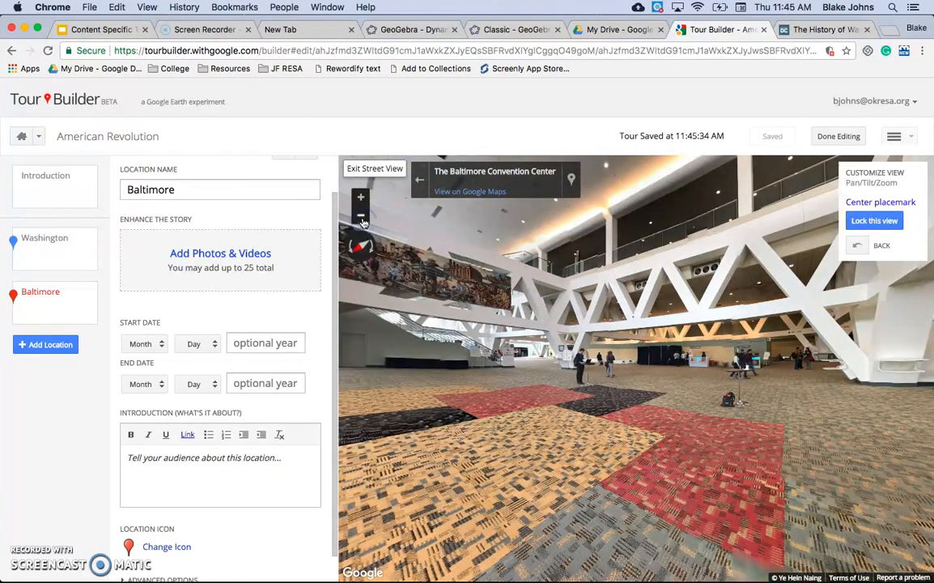
click(384, 170)
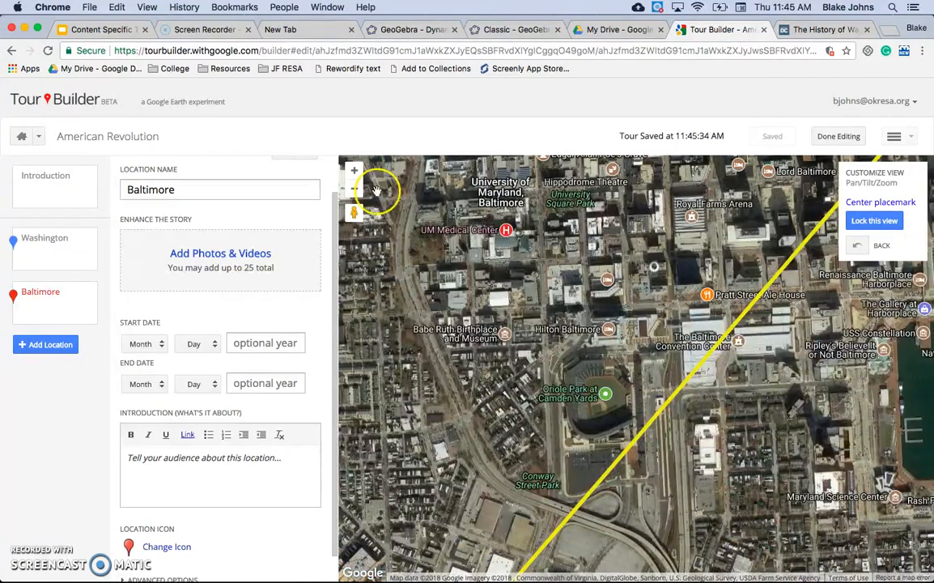
Enter Street View at 201 S Howard St, face the pedestrian bridge over the road, and lock this view for Baltimore.
drag(354, 212, 669, 303)
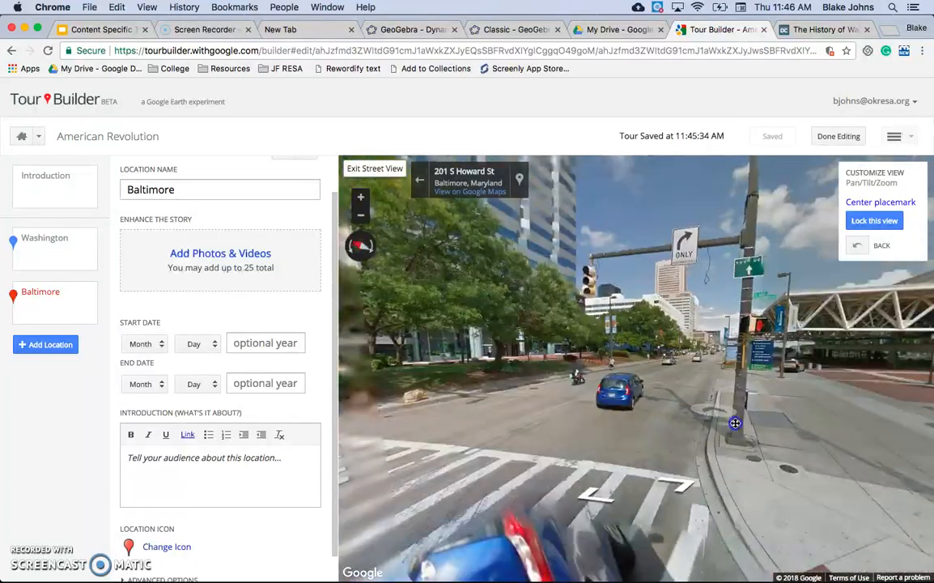
drag(631, 386, 885, 301)
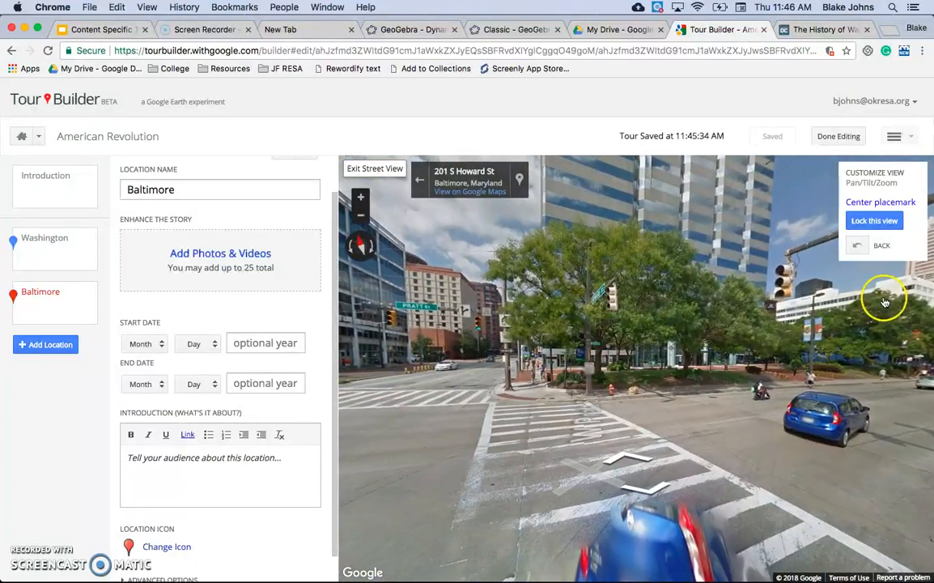
drag(619, 413, 785, 351)
drag(540, 380, 586, 378)
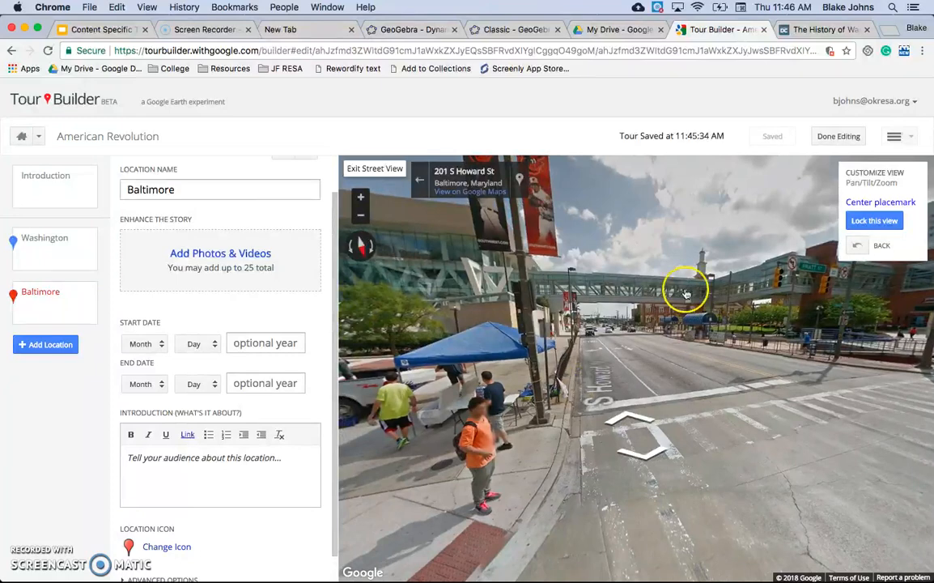
click(884, 228)
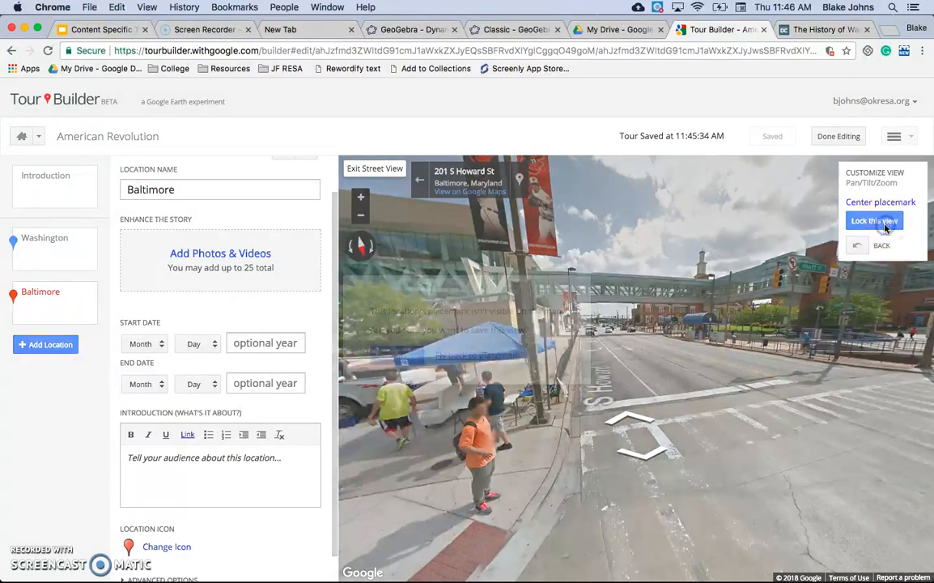
click(409, 358)
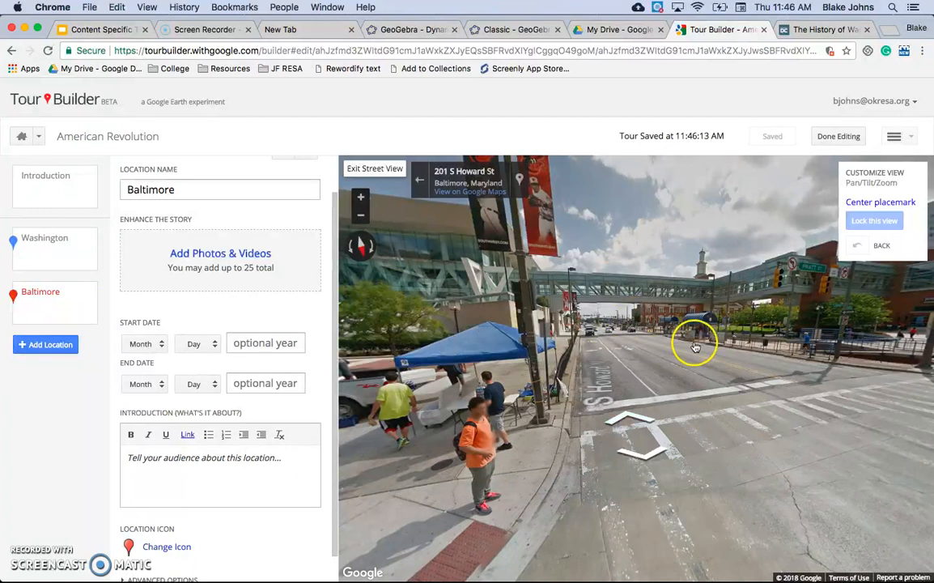
Search for images of "baltimore" and add the first three results to the Baltimore location.
click(253, 257)
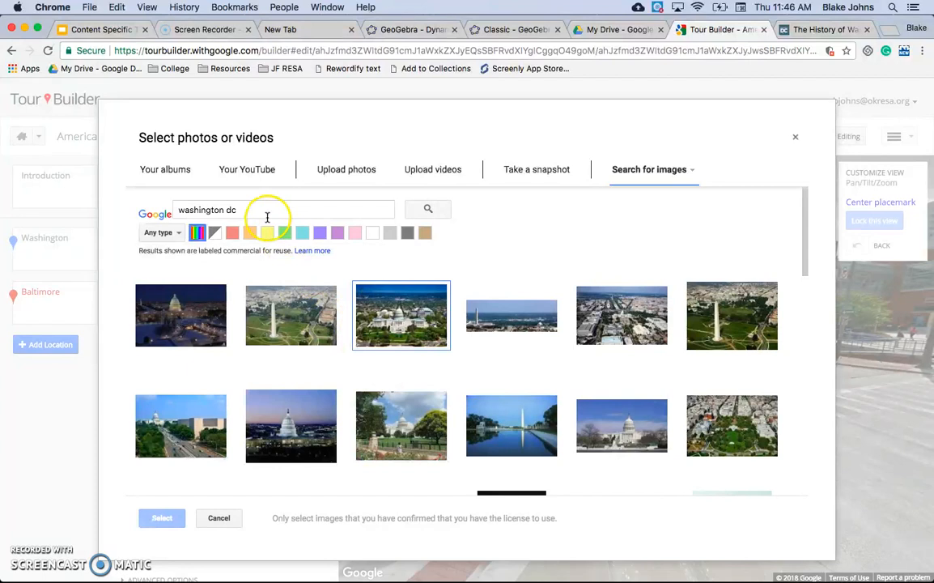
key(BackSpace)
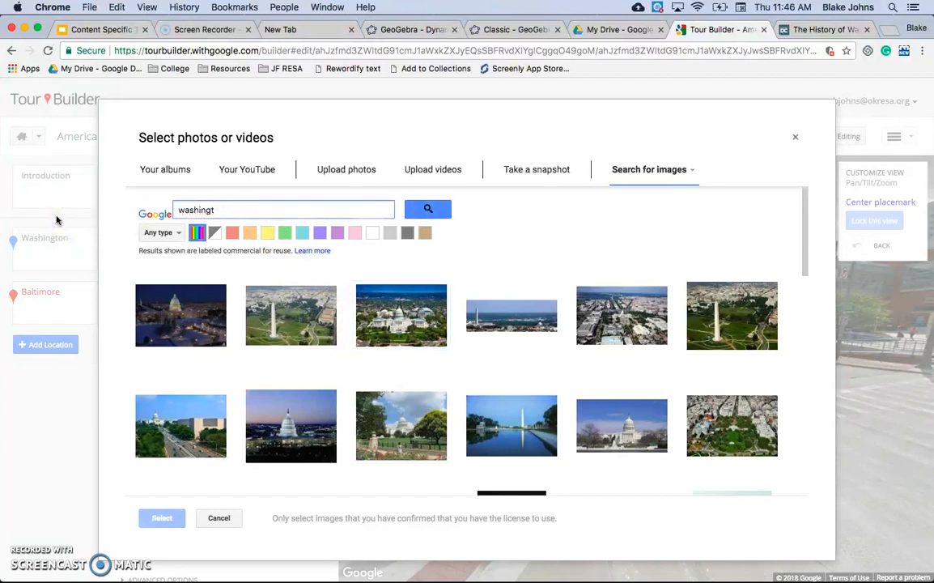
key(BackSpace)
key(BackSpace)
text(baltimore)
key(Return)
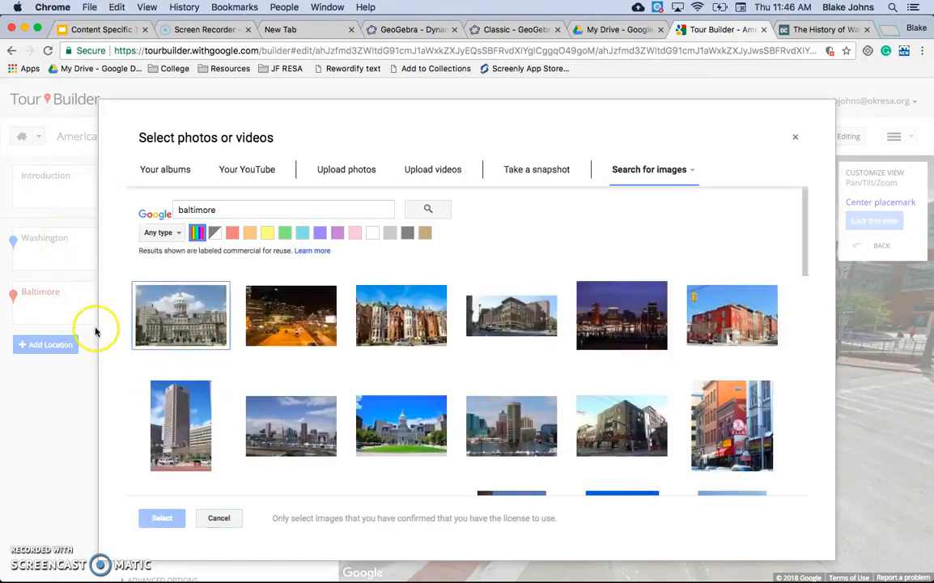
click(158, 328)
click(267, 314)
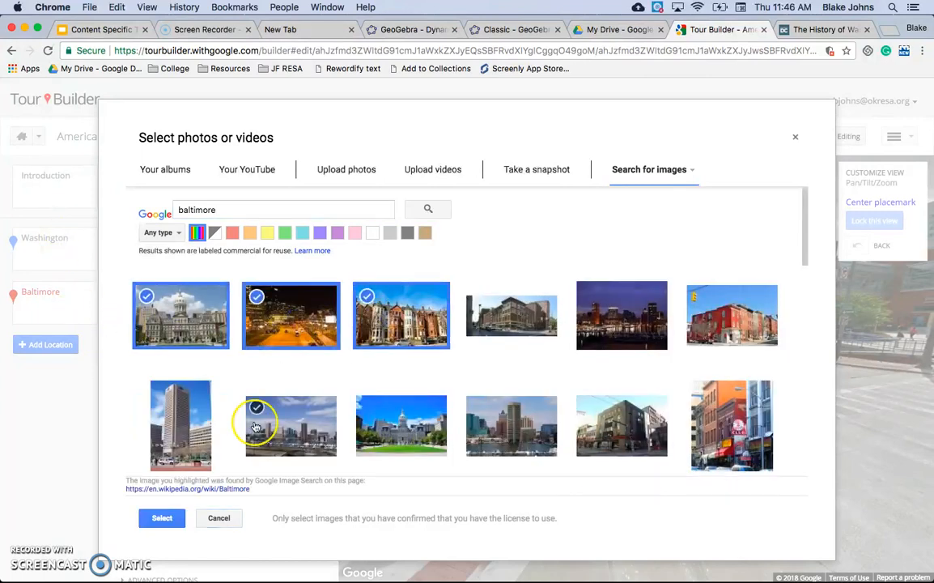
click(161, 517)
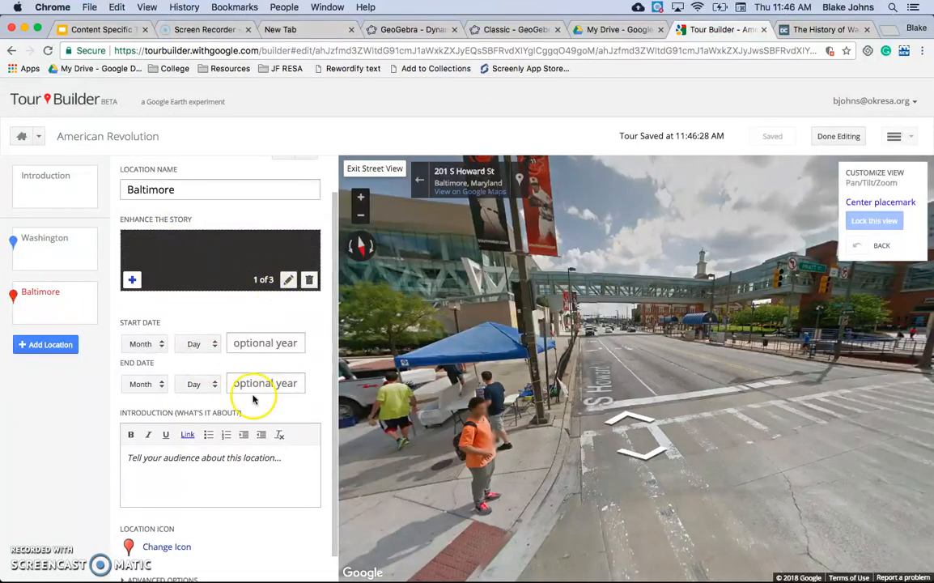
Change the Baltimore location's icon to the plain blue pin, leaving its introduction text empty.
click(218, 461)
click(209, 476)
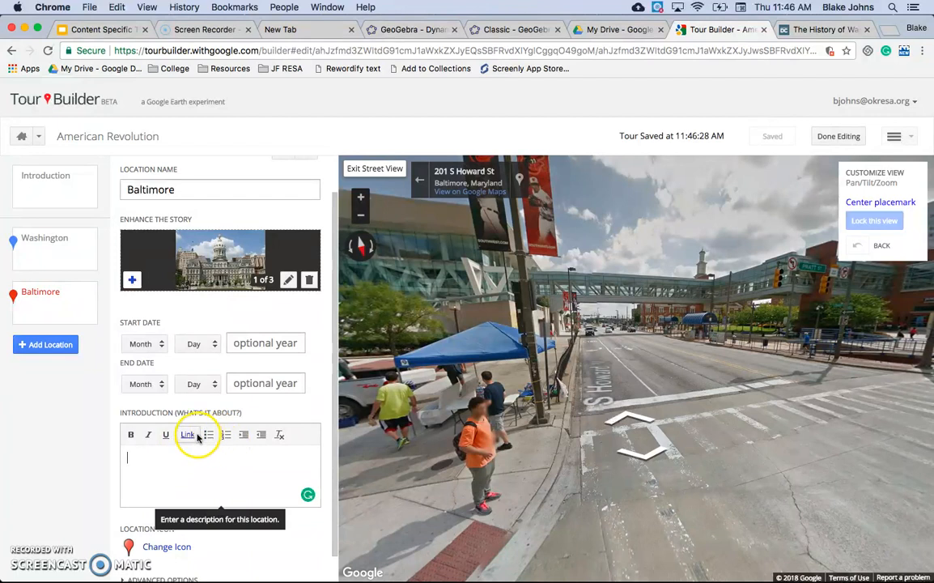
click(170, 462)
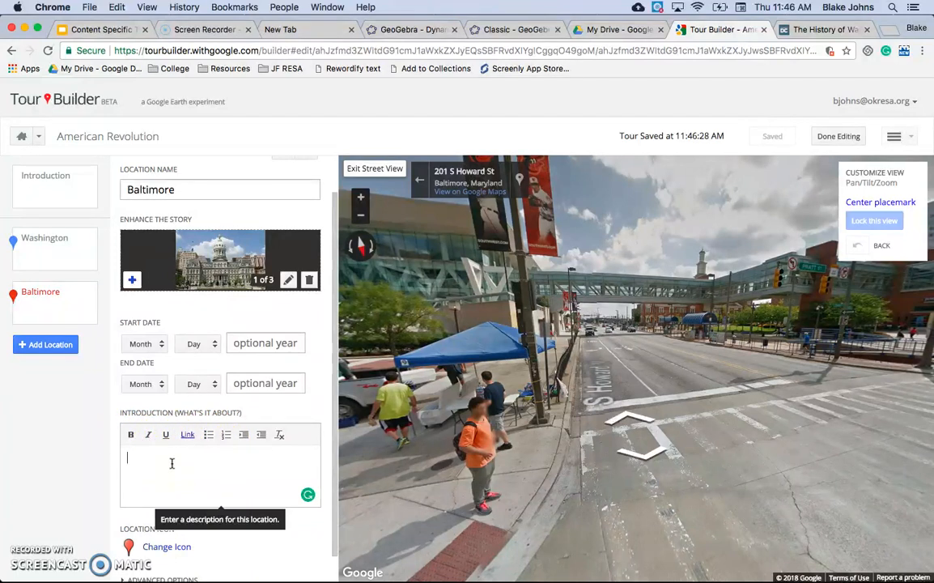
click(167, 547)
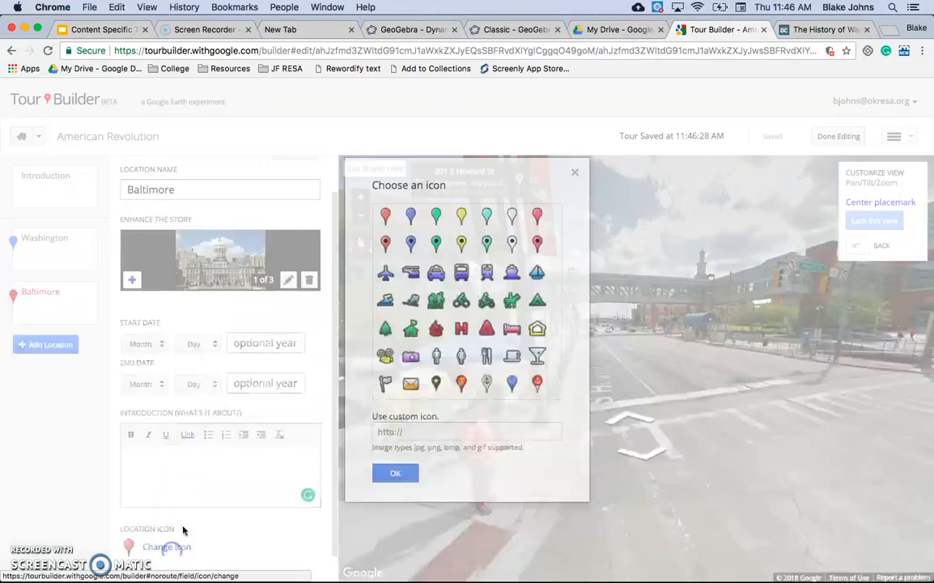
click(411, 215)
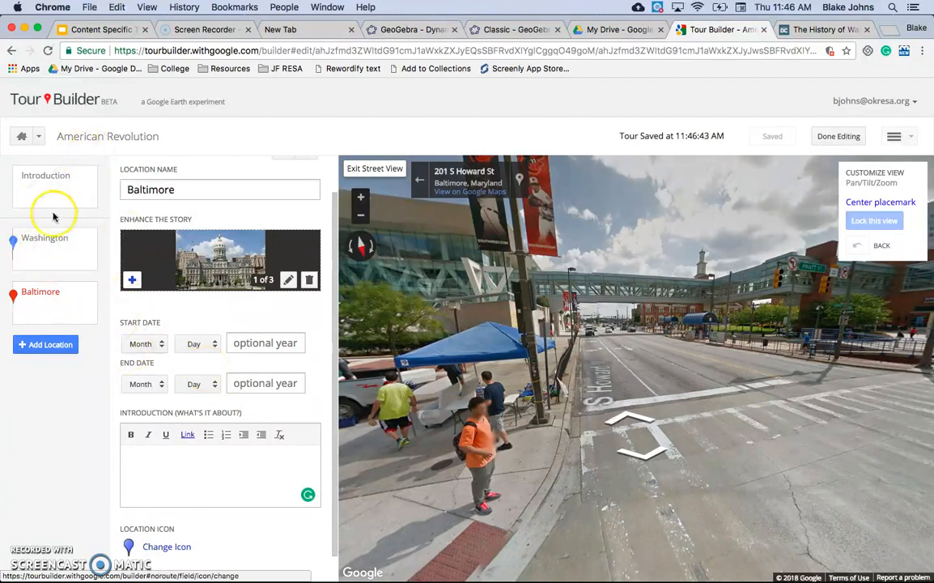
mouse_move(124, 259)
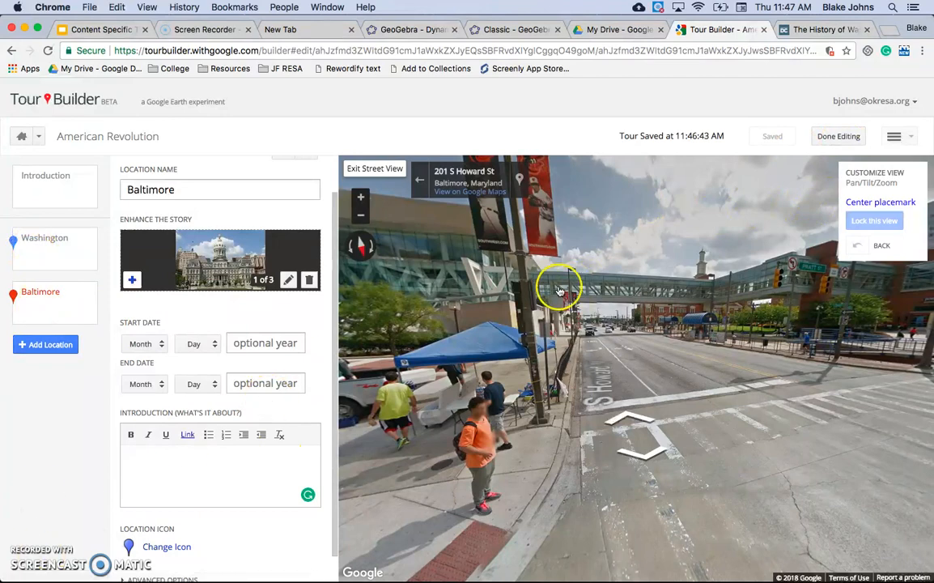
Finish editing the tour and set its sharing visibility to "Anyone who has the link".
click(840, 138)
click(745, 137)
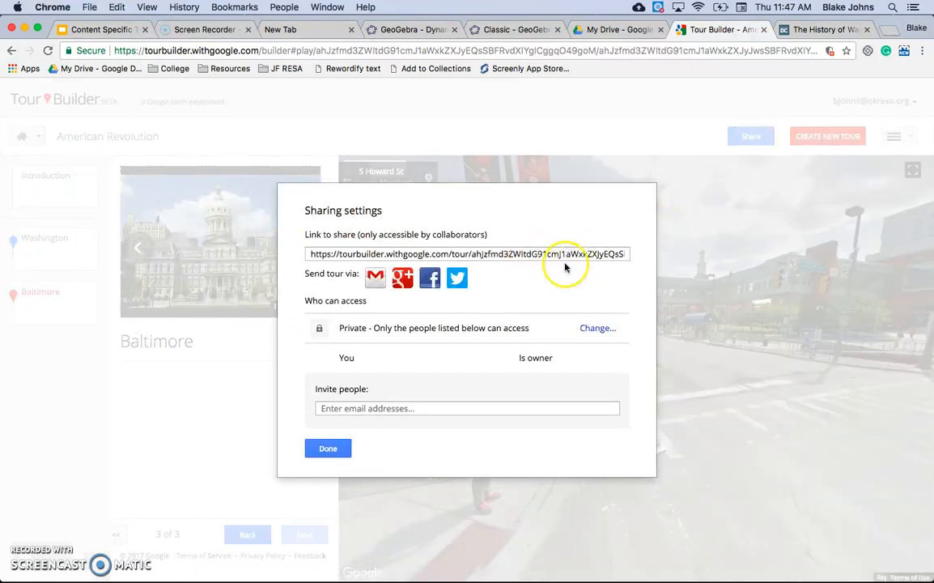
click(597, 328)
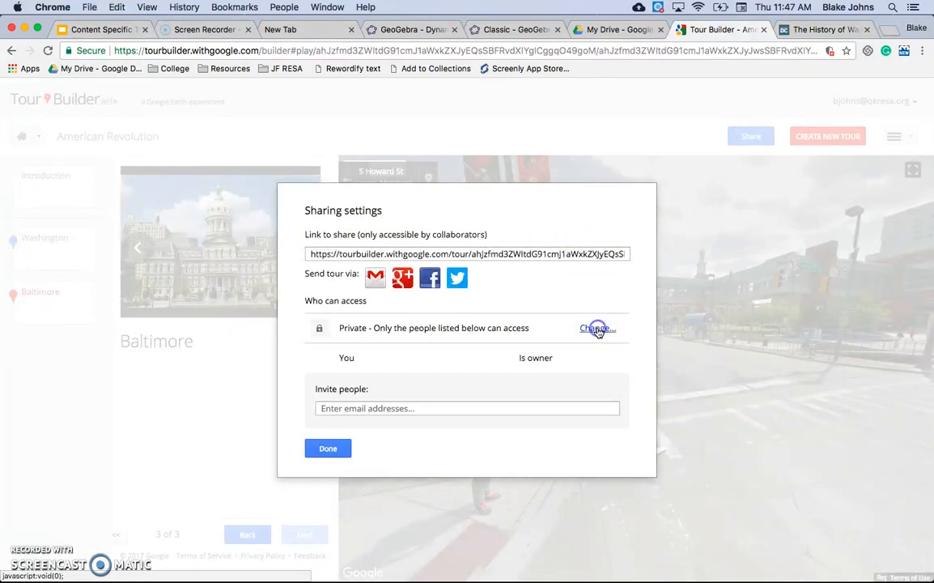
click(321, 327)
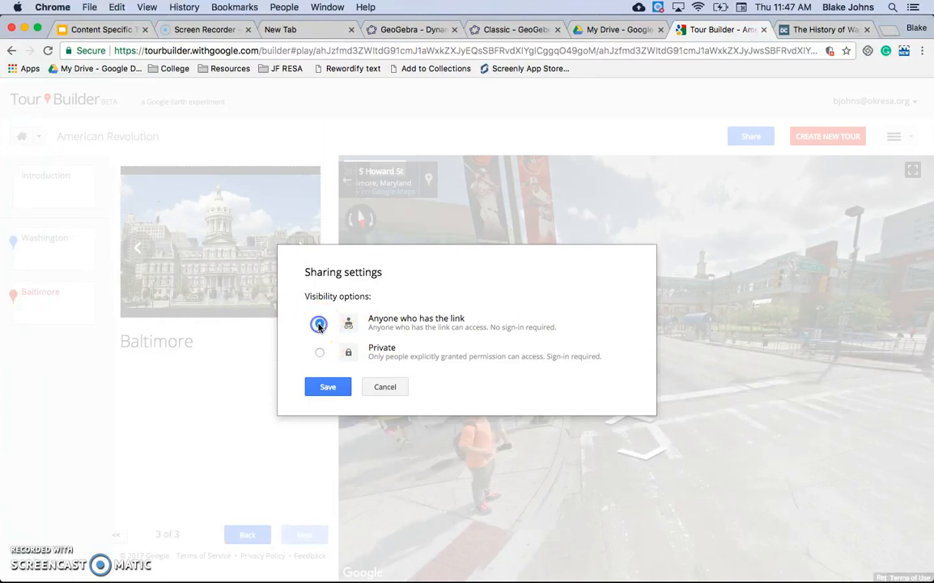
click(327, 387)
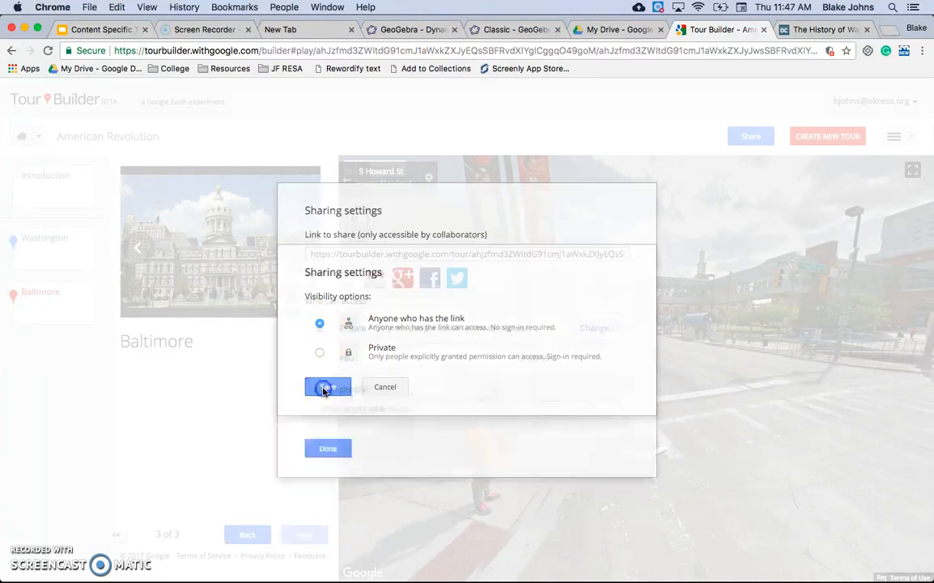
Copy the tour's share link and shorten it on the Bitly website in a new browser tab.
click(487, 255)
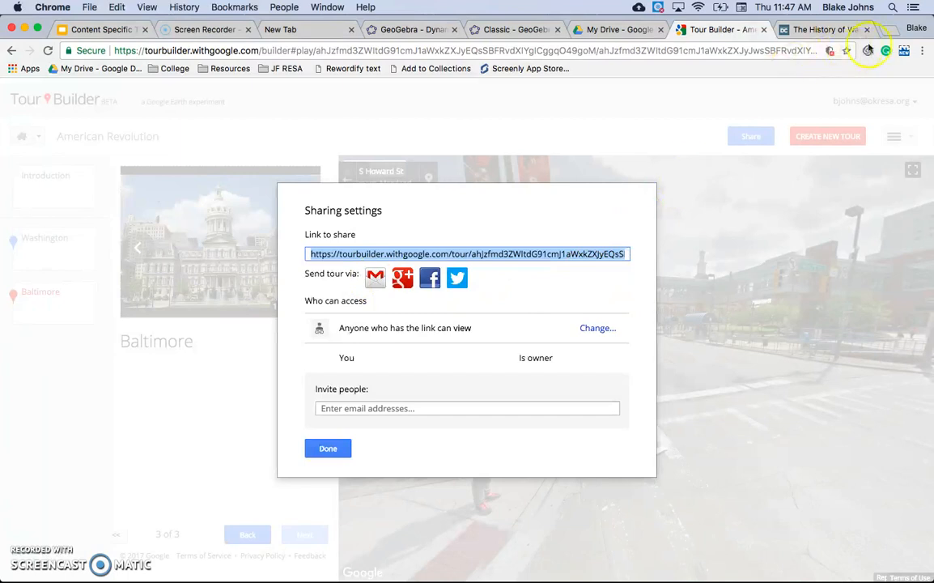
click(892, 31)
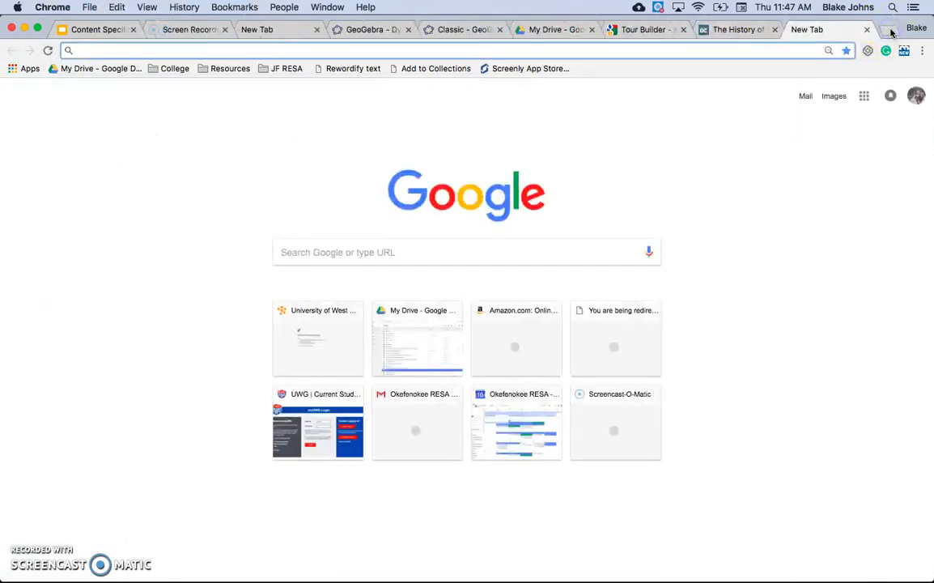
text(bitly)
key(Return)
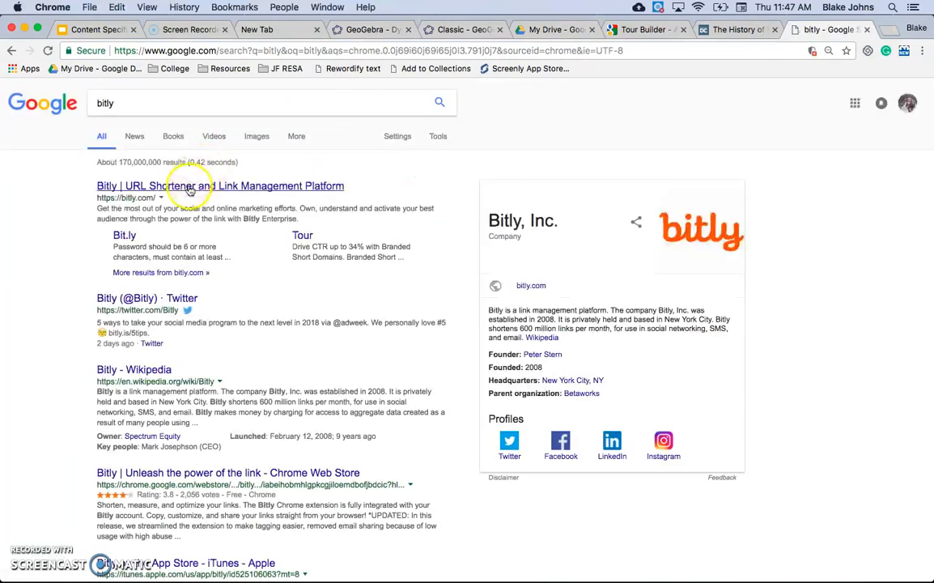
click(180, 185)
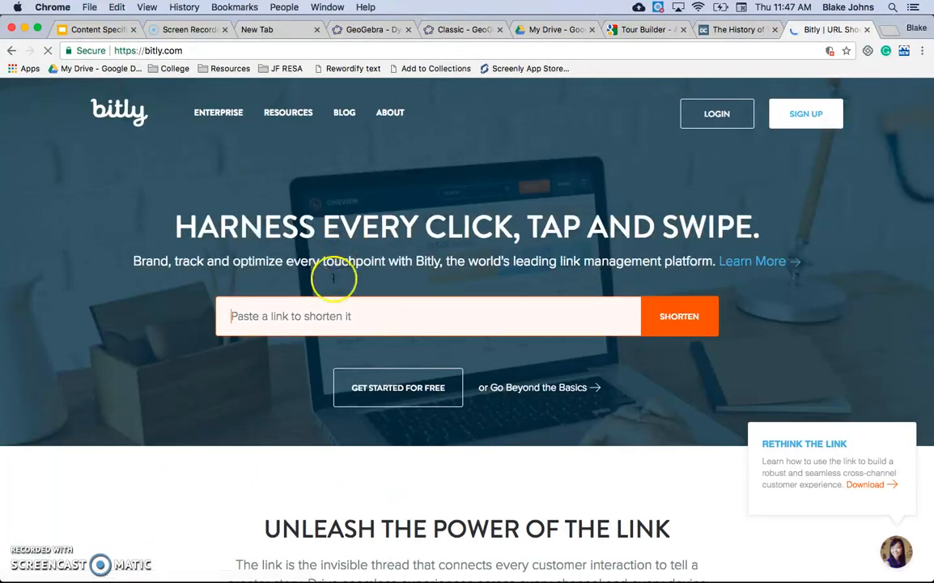
key(super+v)
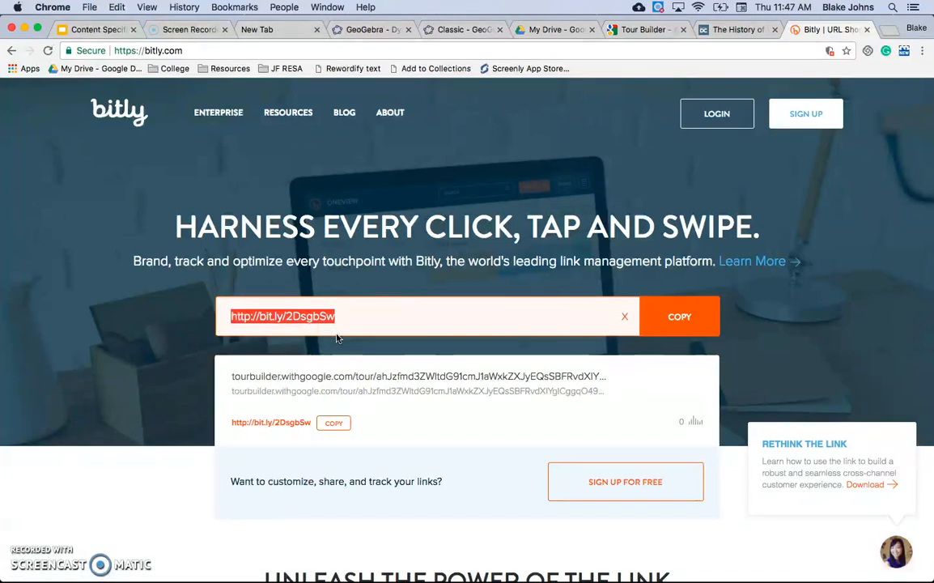
Return to Tour Builder and open the tour in Google Earth, skipping the welcome guide and hiding the places list.
click(642, 31)
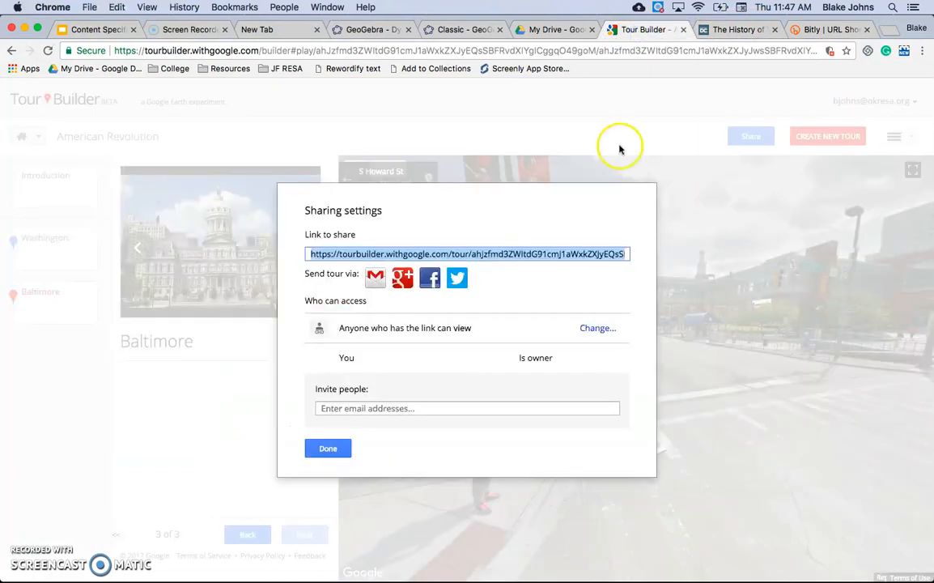
click(332, 448)
click(895, 136)
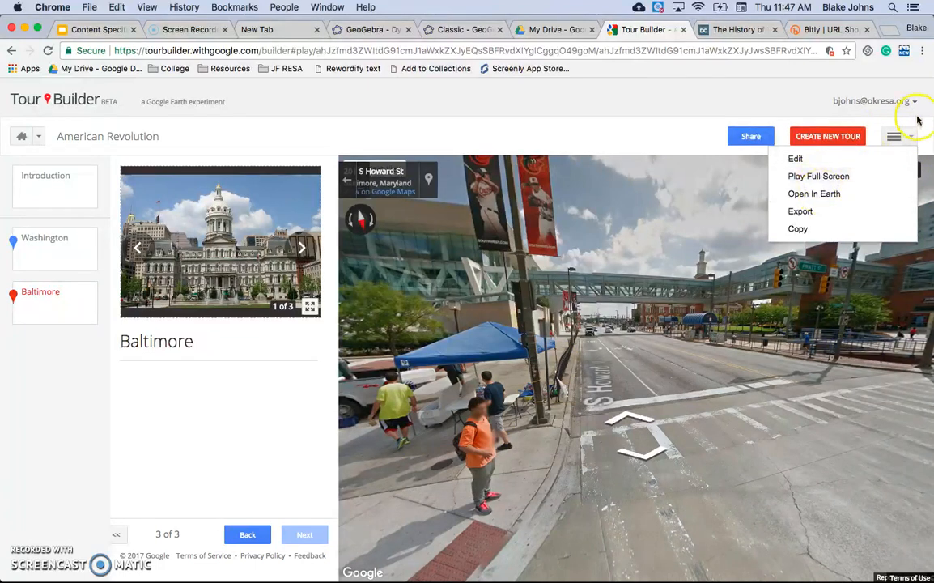
click(814, 194)
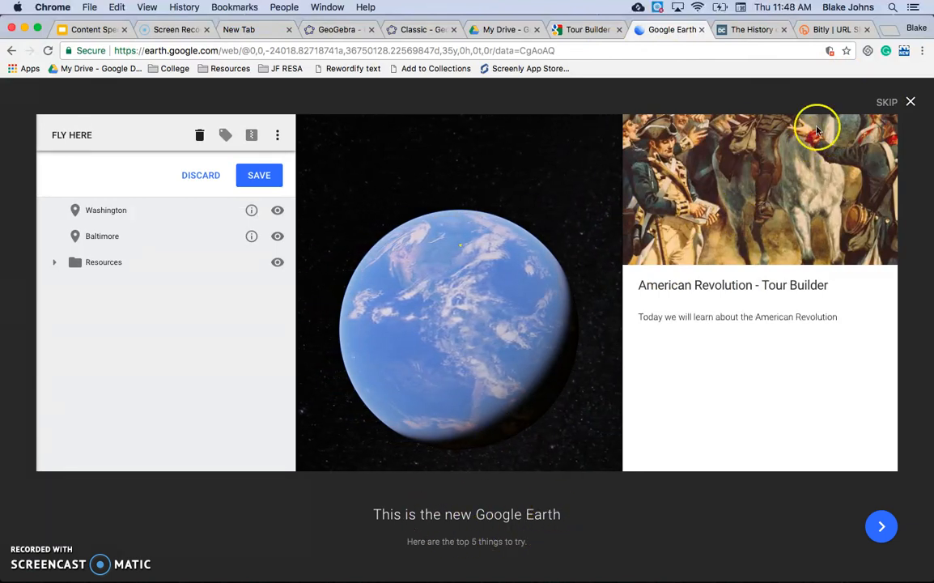
click(886, 103)
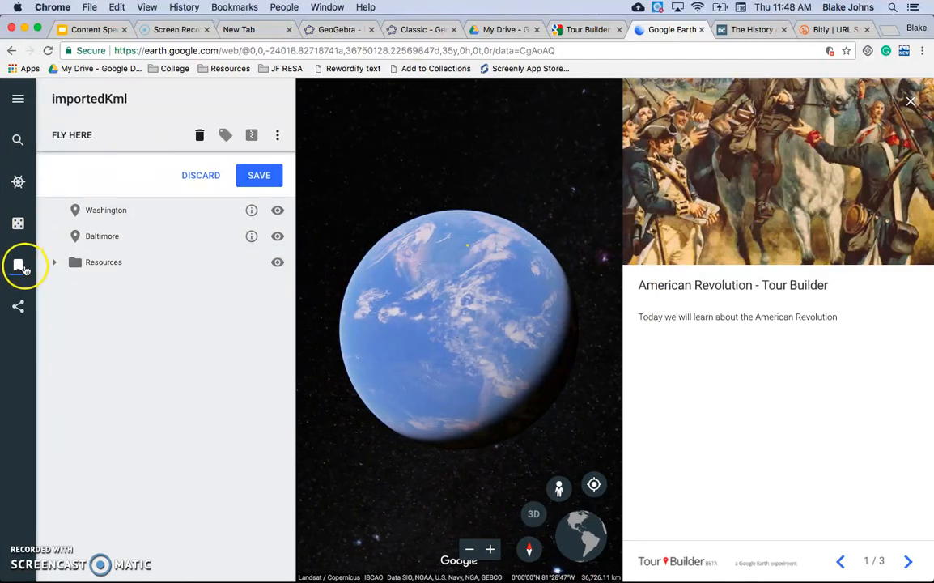
click(18, 267)
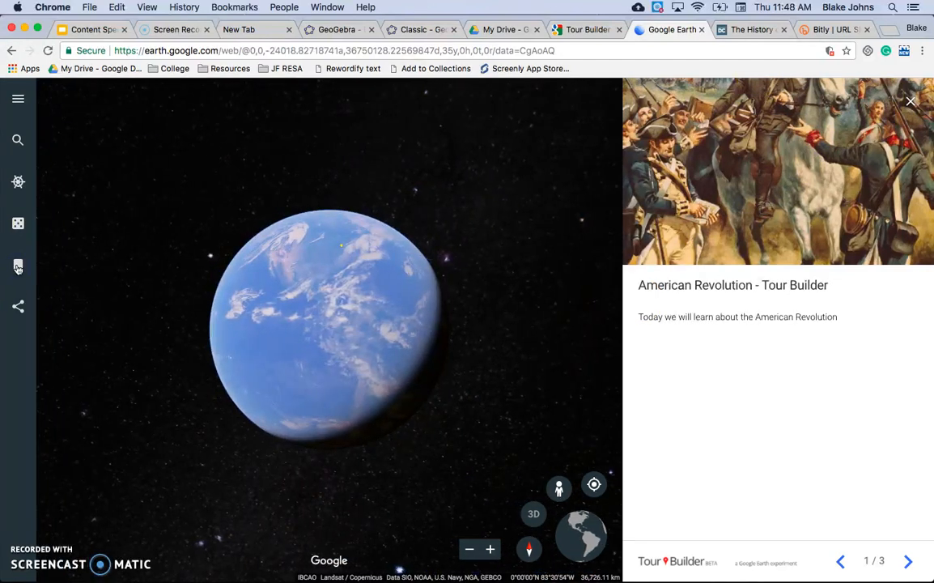
Advance the tour through Washington to Baltimore, leave Street View and look around the buildings near the Baltimore placemark in 3D.
click(909, 563)
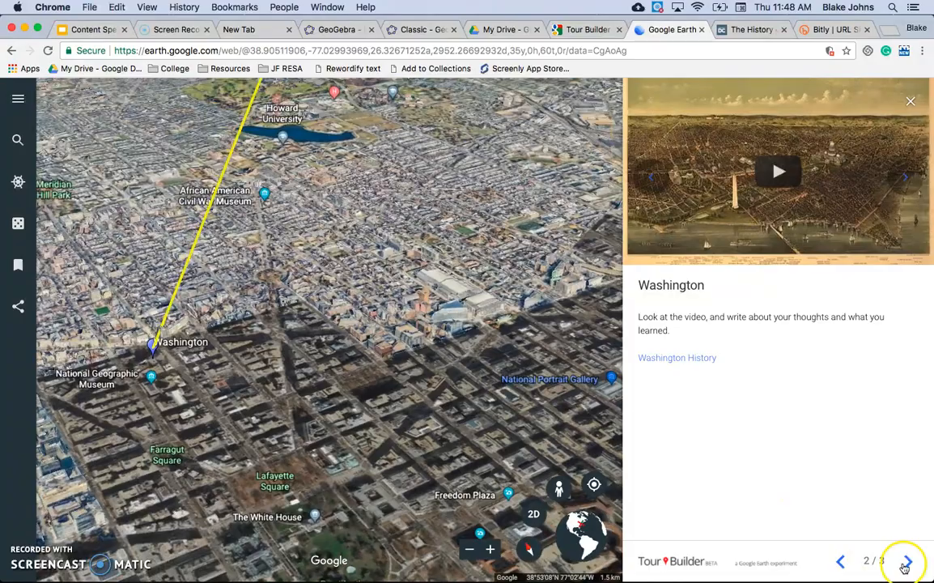
click(907, 562)
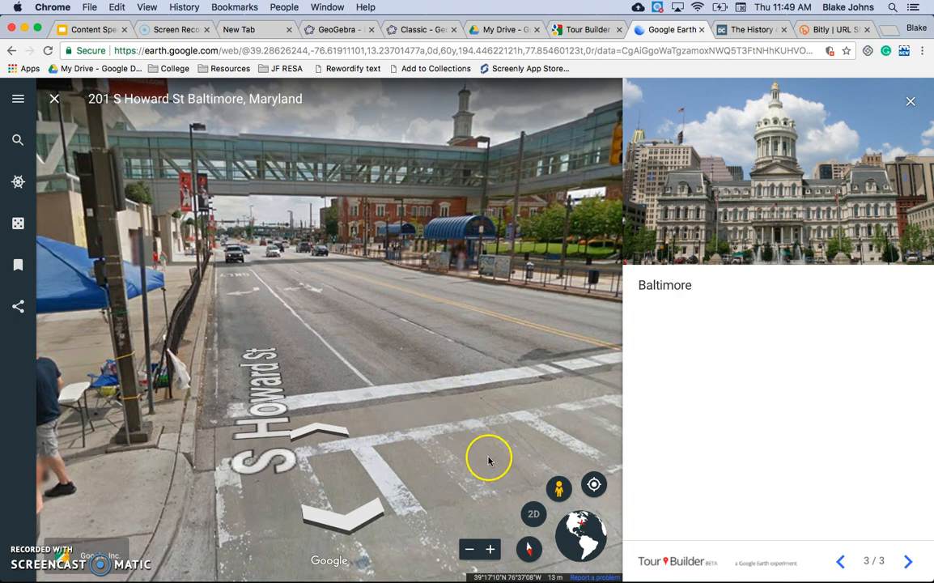
click(471, 550)
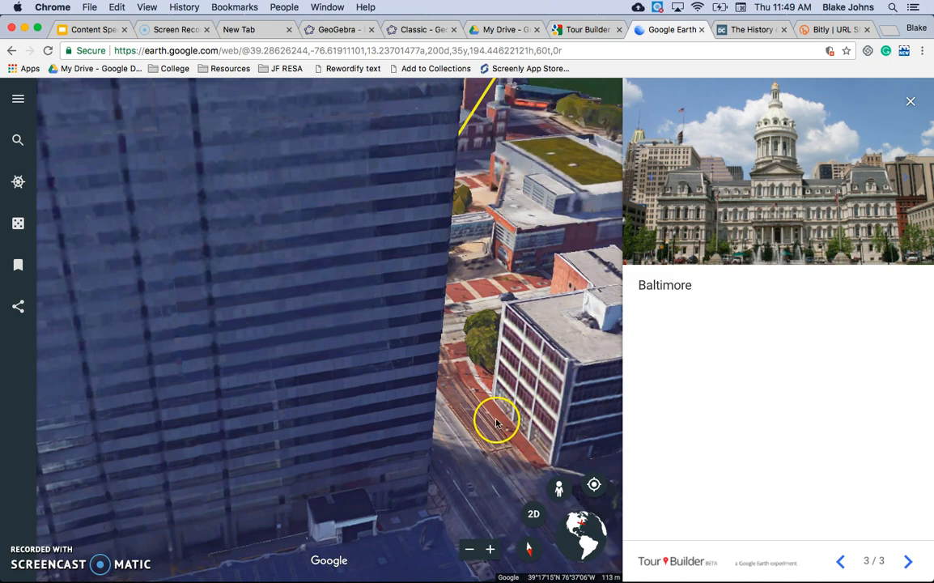
drag(497, 422, 320, 425)
drag(492, 379, 398, 405)
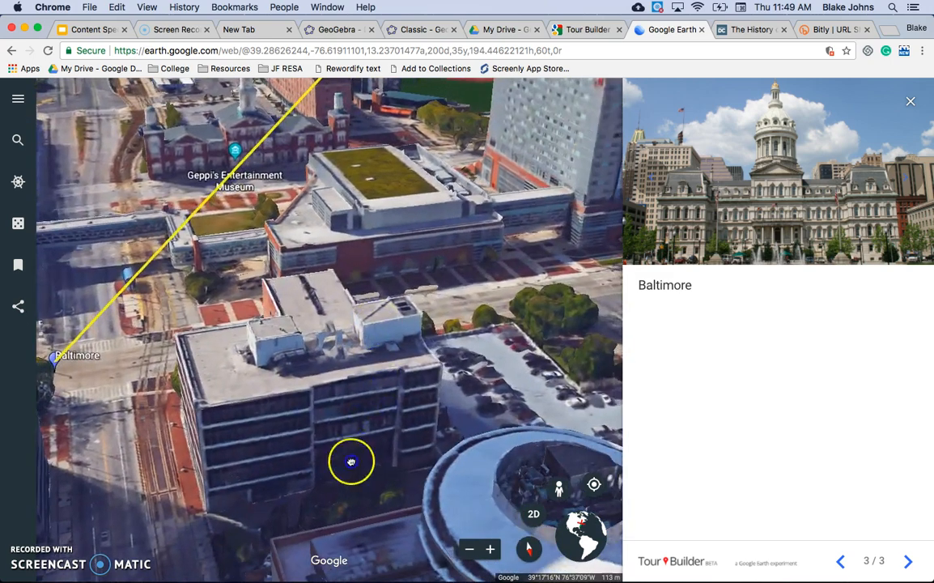
drag(351, 463, 288, 534)
drag(355, 348, 344, 437)
drag(239, 406, 328, 375)
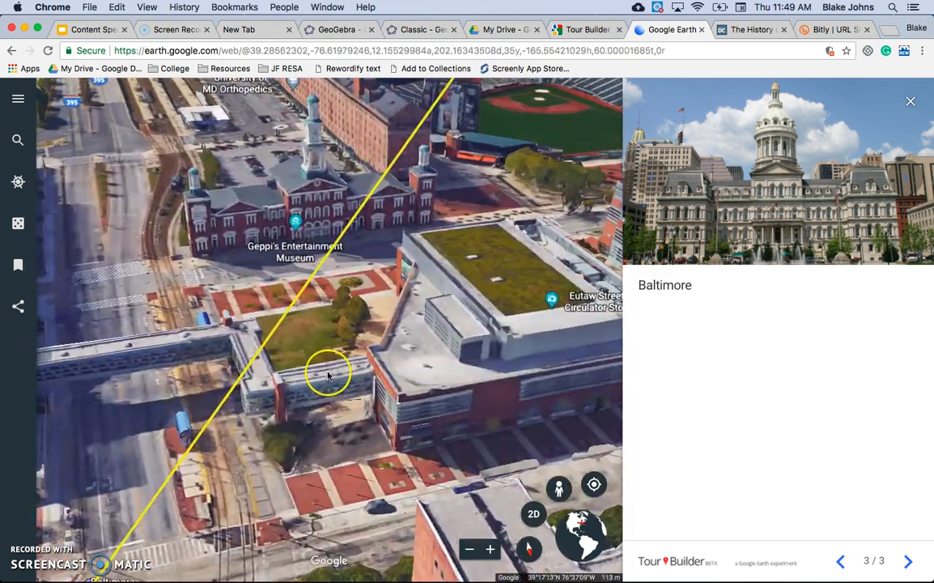
Advance the tour around to Washington, briefly play its "Washington D.C. History and Cartograph (1892)" video, and close it.
click(908, 560)
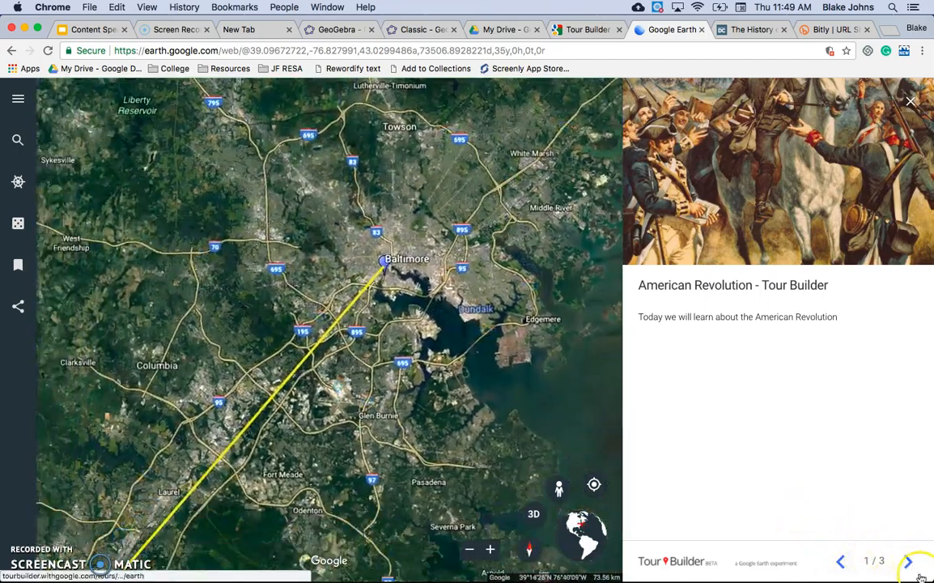
click(908, 560)
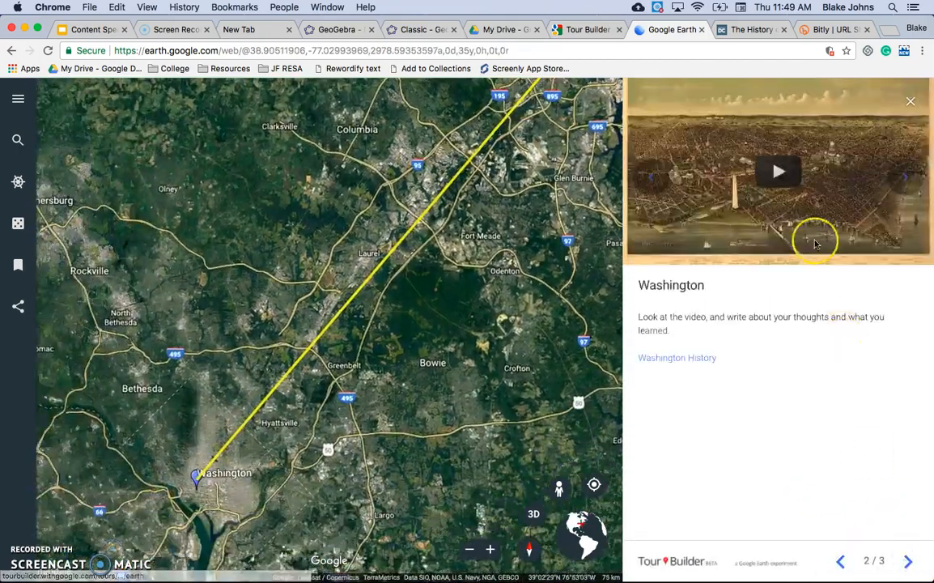
click(779, 171)
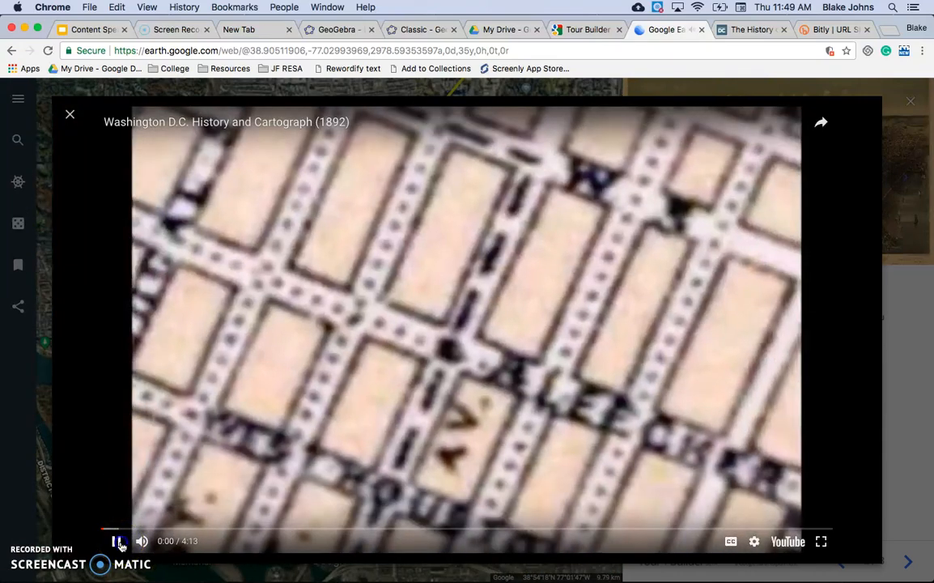
click(120, 544)
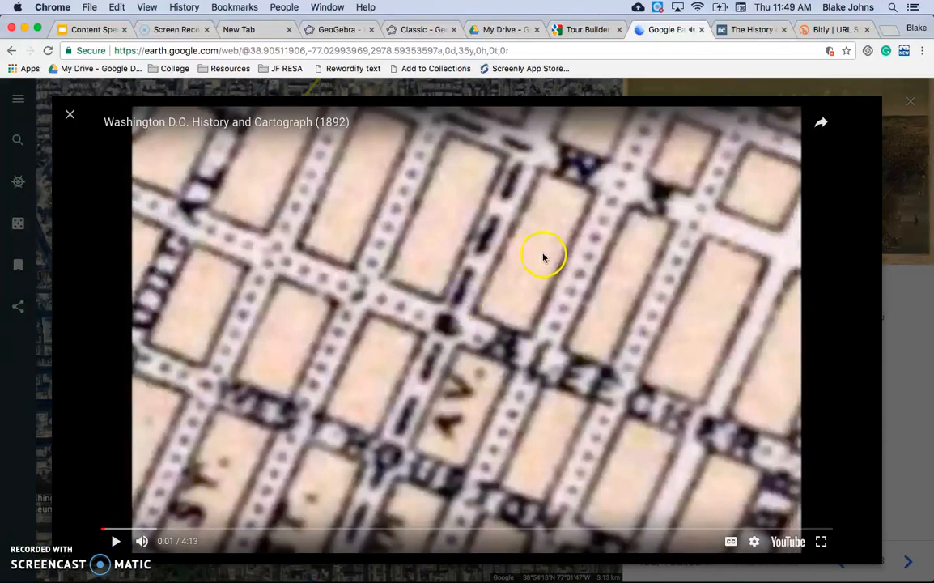
click(914, 105)
Close the tour's story panel and select the Washington placemark in the imported places list.
click(914, 102)
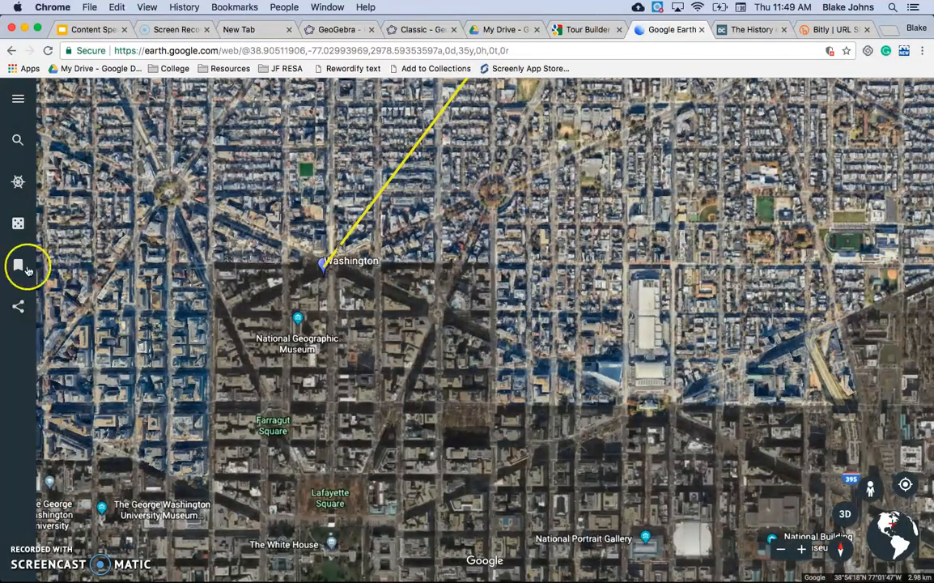
click(19, 266)
click(118, 211)
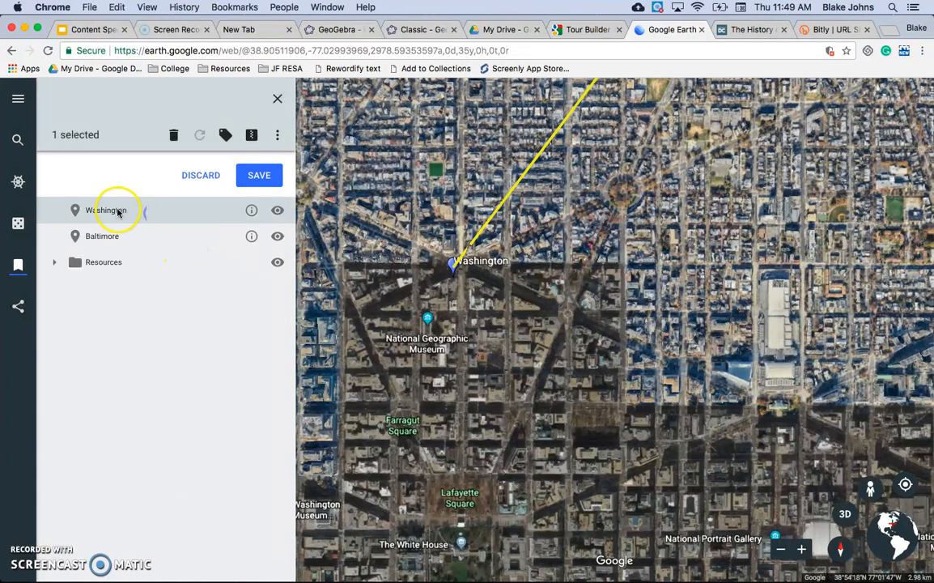
Look inside the Resources folder in the imported places list, and hide and show the Washington placemark on the map.
click(103, 263)
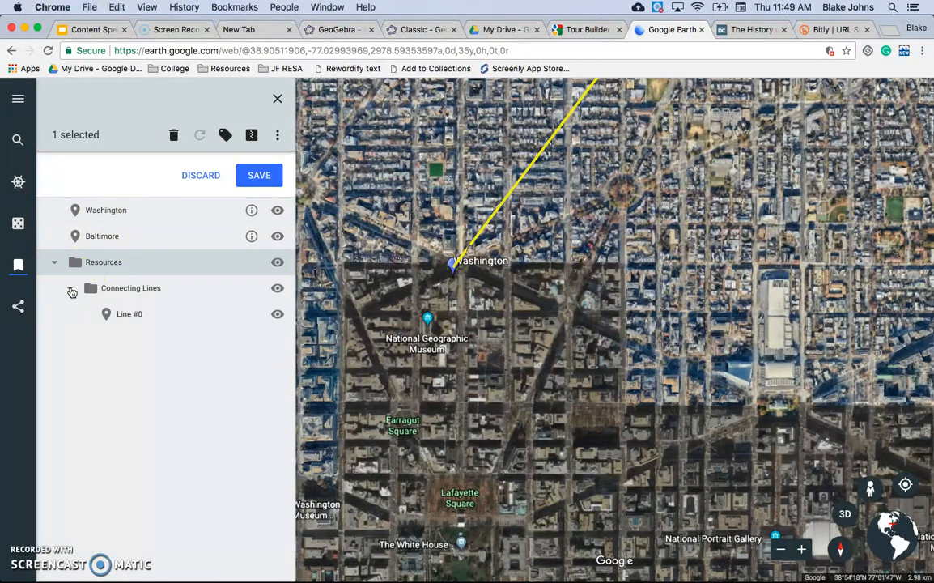
click(54, 267)
click(104, 209)
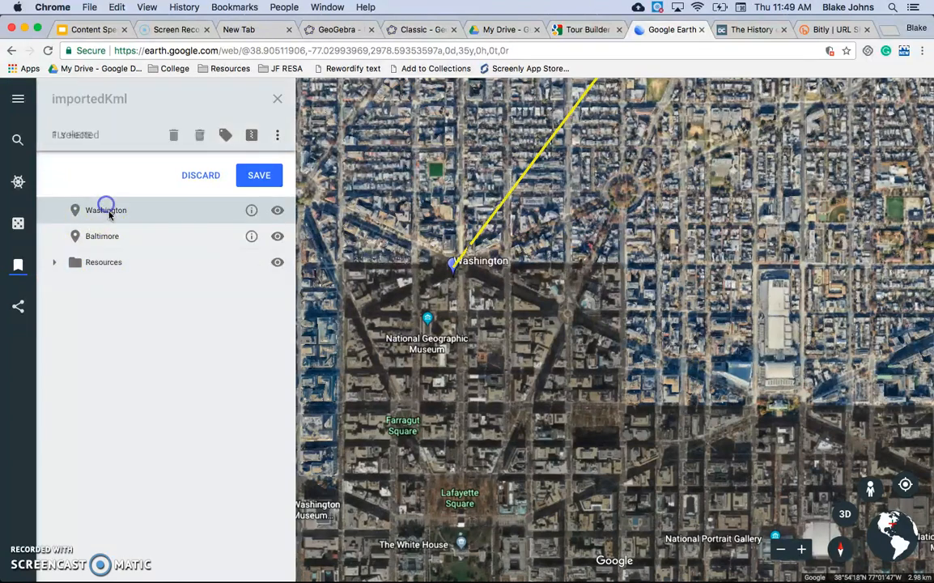
click(279, 211)
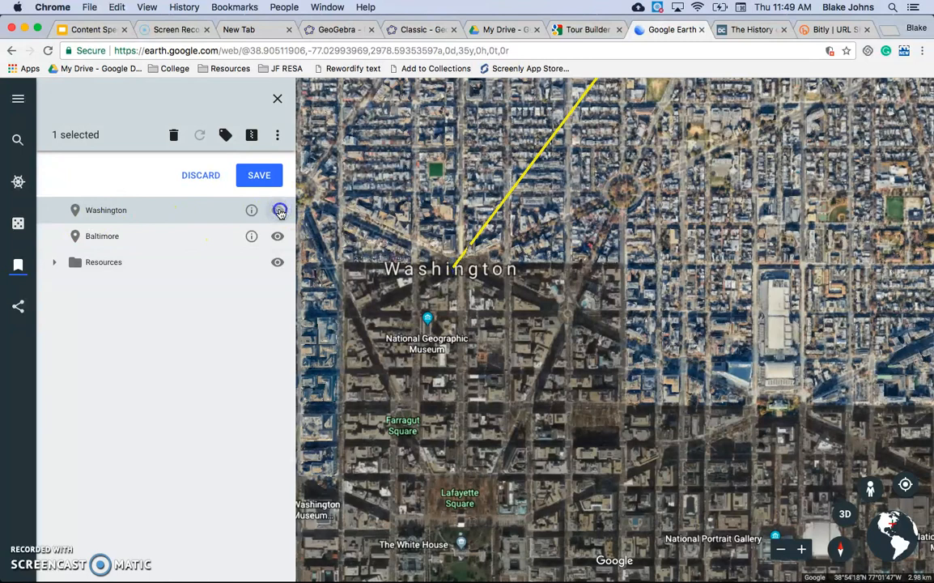
click(280, 211)
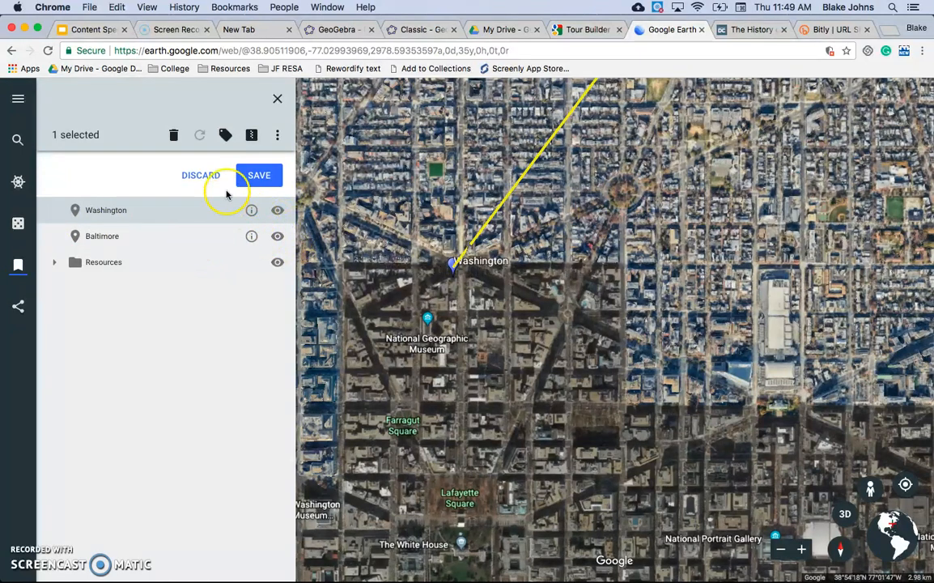
Clear the placemark selection and close the Google Earth tab without saving the imported places, returning to Tour Builder.
click(278, 102)
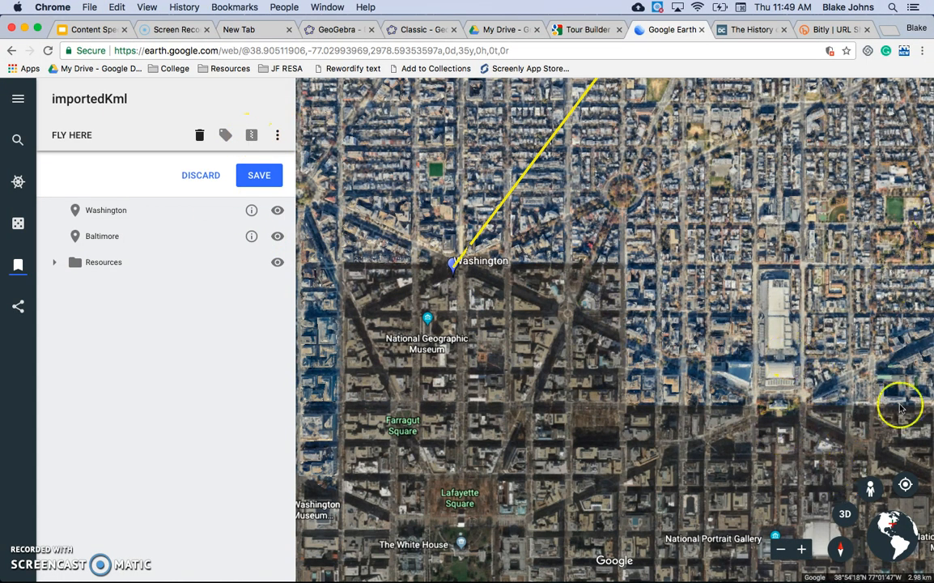
click(704, 30)
click(556, 212)
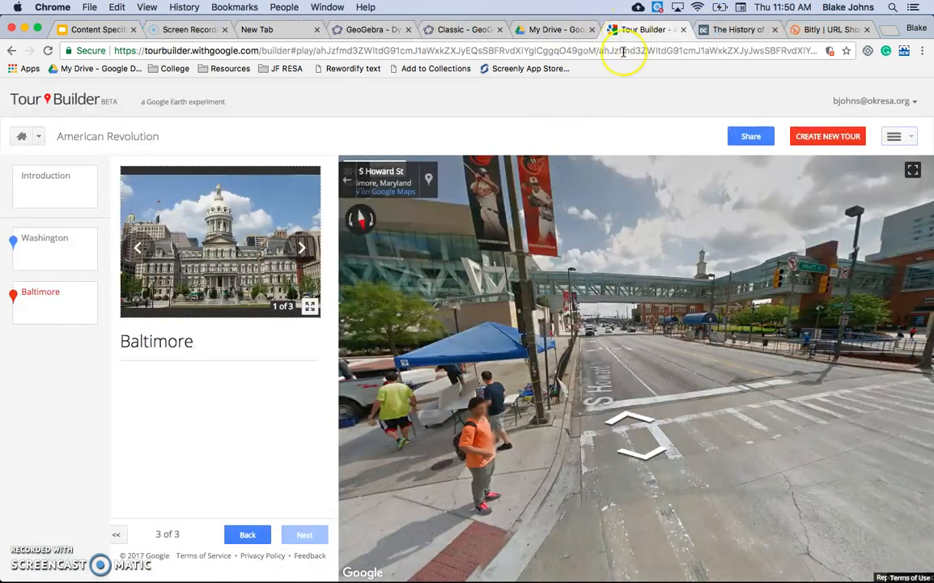
Open the American Revolution tour in Google Earth again and close the new tab while it loads.
click(896, 136)
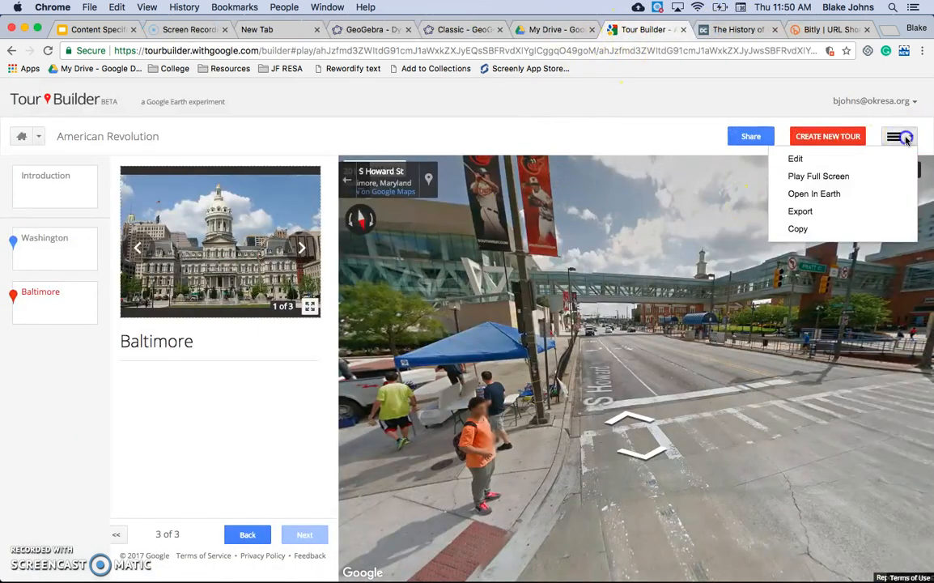
click(838, 194)
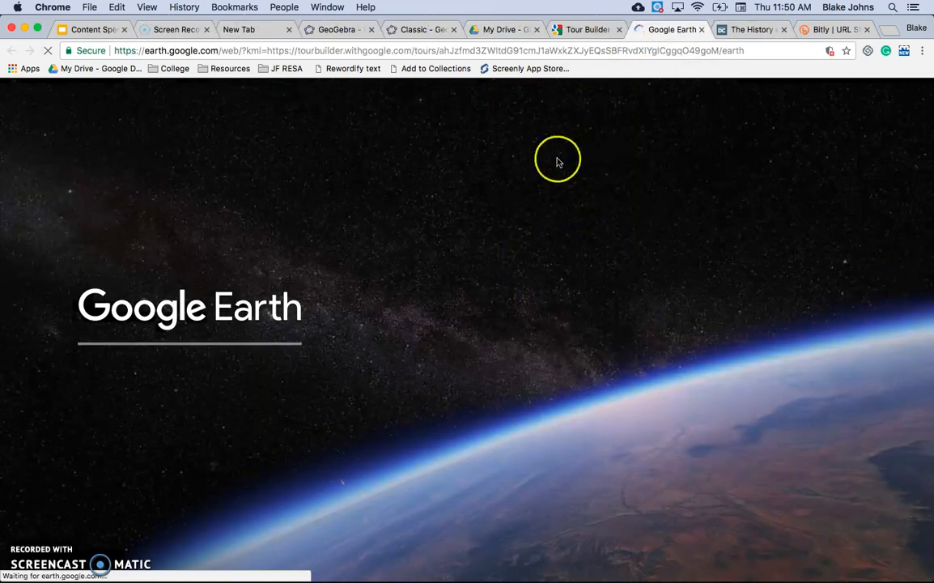
click(702, 30)
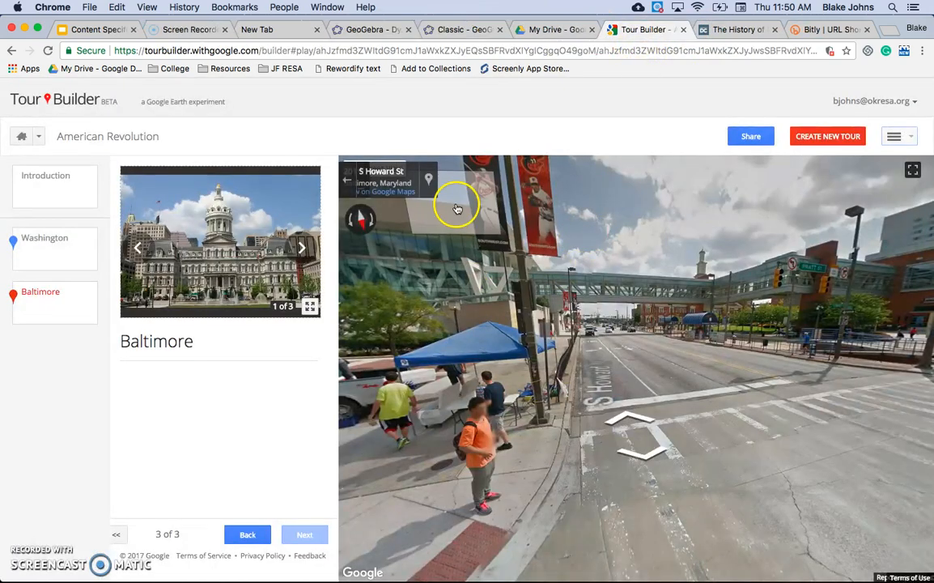
Step the tour back to its introduction and play it forward through Washington to Baltimore.
click(248, 533)
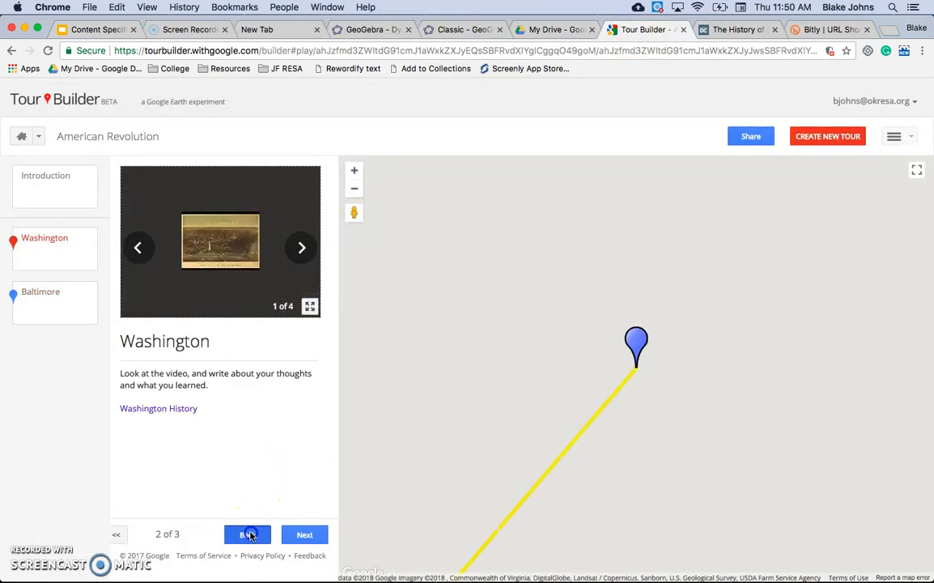
click(248, 534)
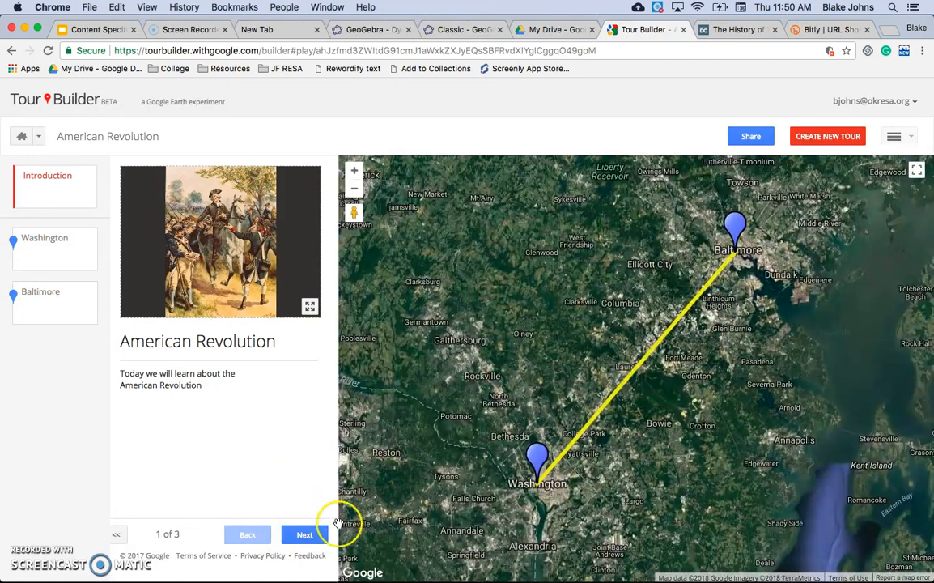
click(319, 537)
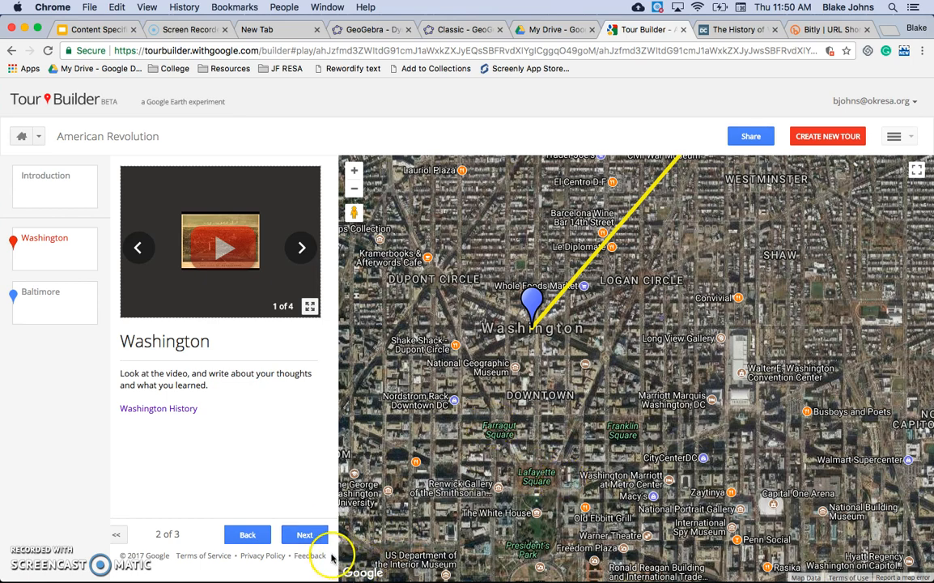
click(308, 534)
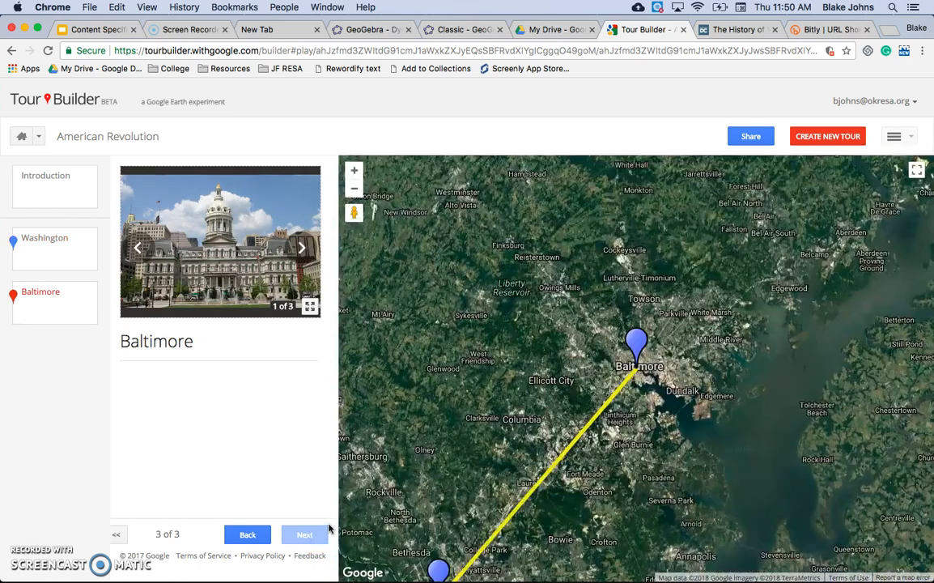